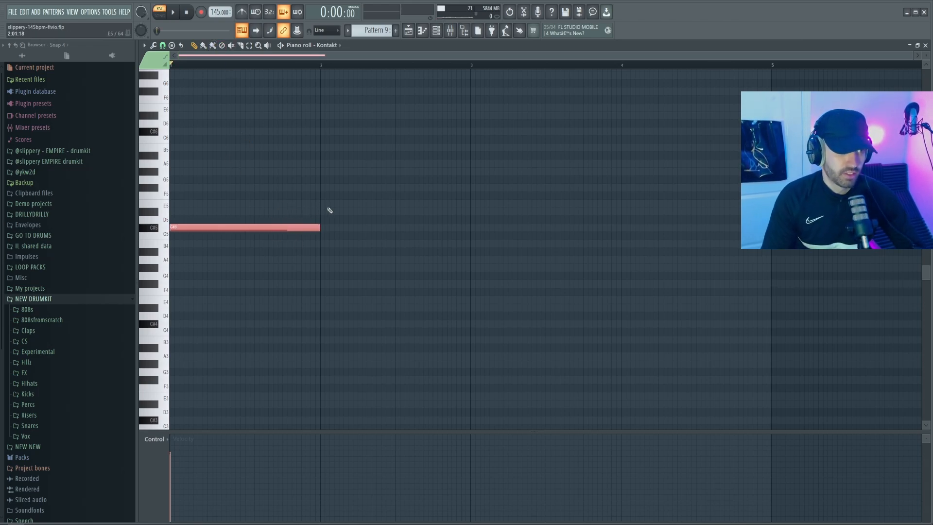
Step: Duplicate the one-bar C#5 note into bars 2 and 3
key(ctrl+b)
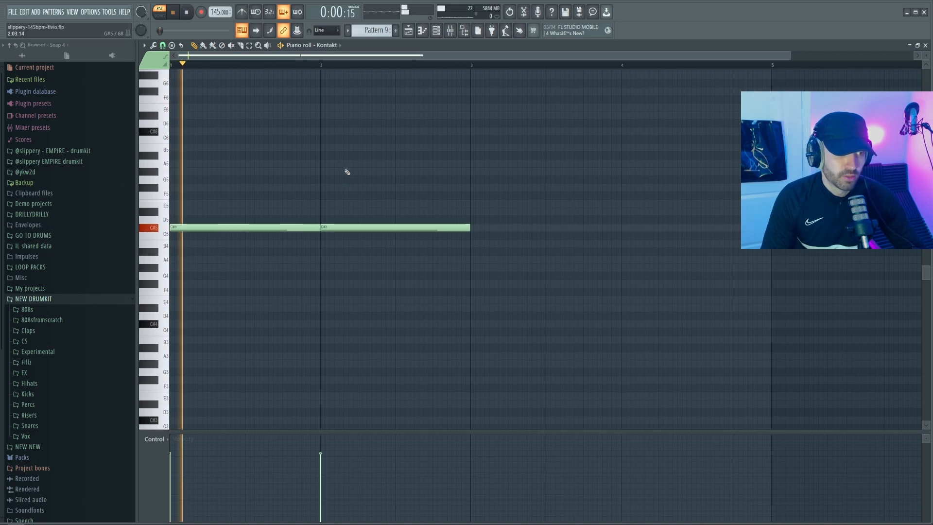
drag(462, 255, 448, 228)
key(ctrl+b)
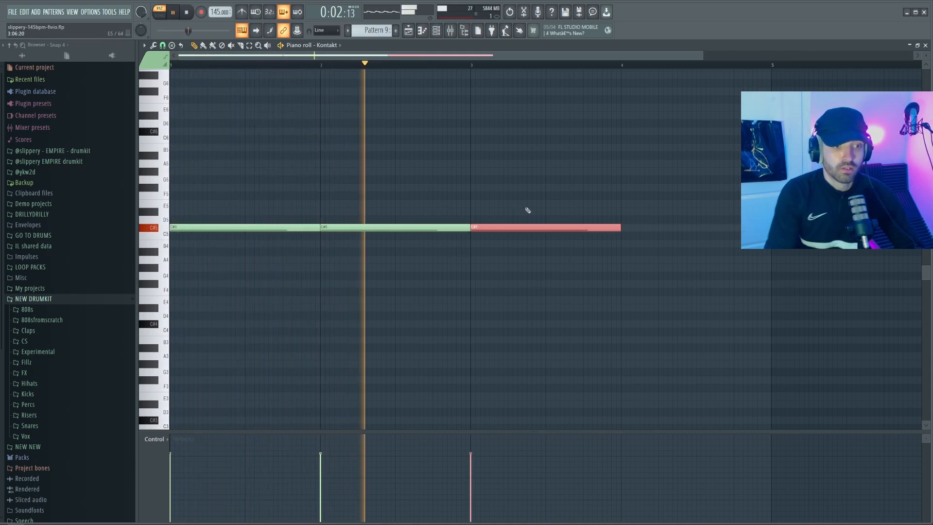
Step: Lower the bar 3 note two semitones to B4 and duplicate it into bar 4
key(shift+Down)
key(shift+Down)
drag(545, 267, 535, 238)
key(ctrl+b)
ctrl+click(563, 176)
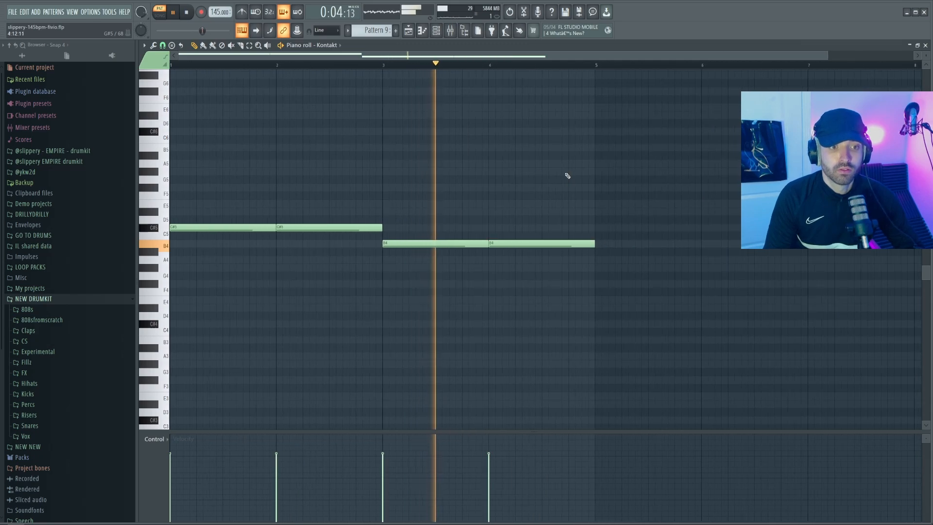
Step: Add one-bar E5 and G#5 notes above the C#5 in bar 1 to complete the first chord
drag(575, 263, 325, 164)
ctrl+click(358, 154)
scroll(350, 154, down, 1)
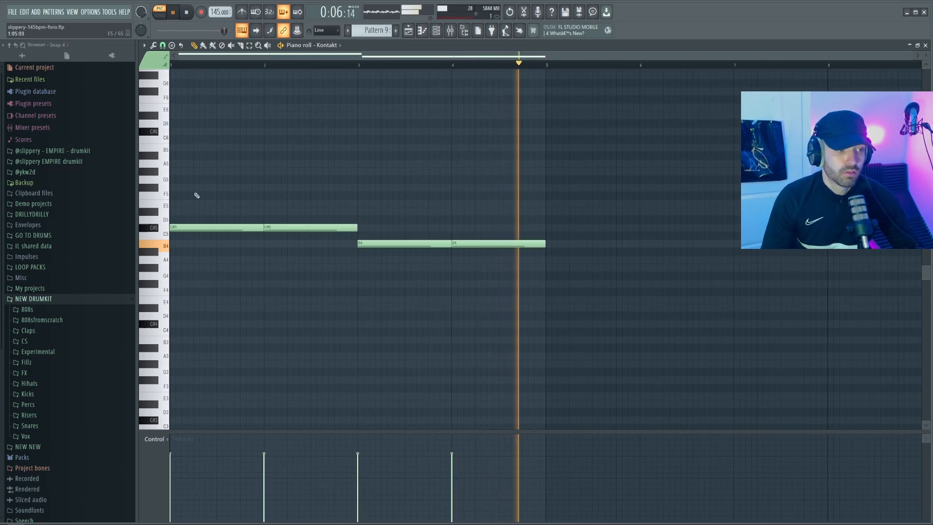
key(space)
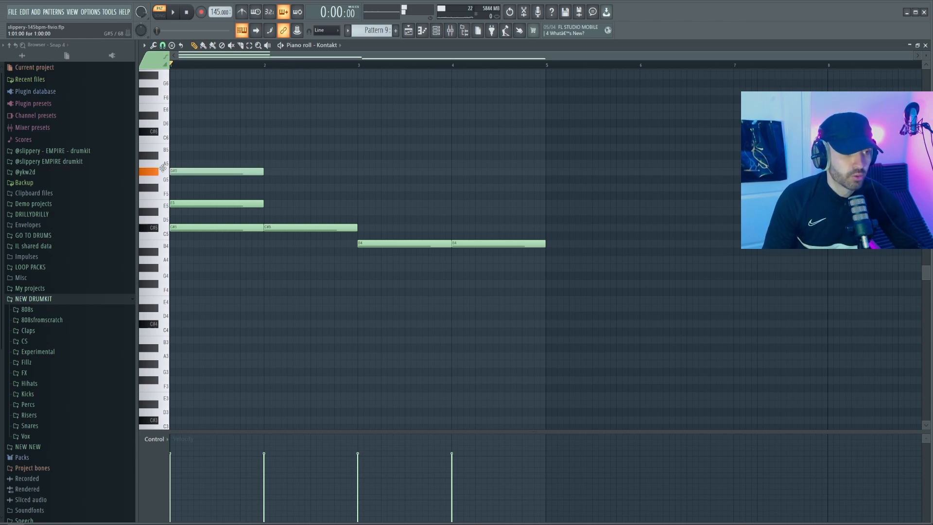
Step: Duplicate the bar 1 E5 and G#5 notes into bar 2 and raise the copied G#5 to A5
key(space)
drag(209, 159, 266, 209)
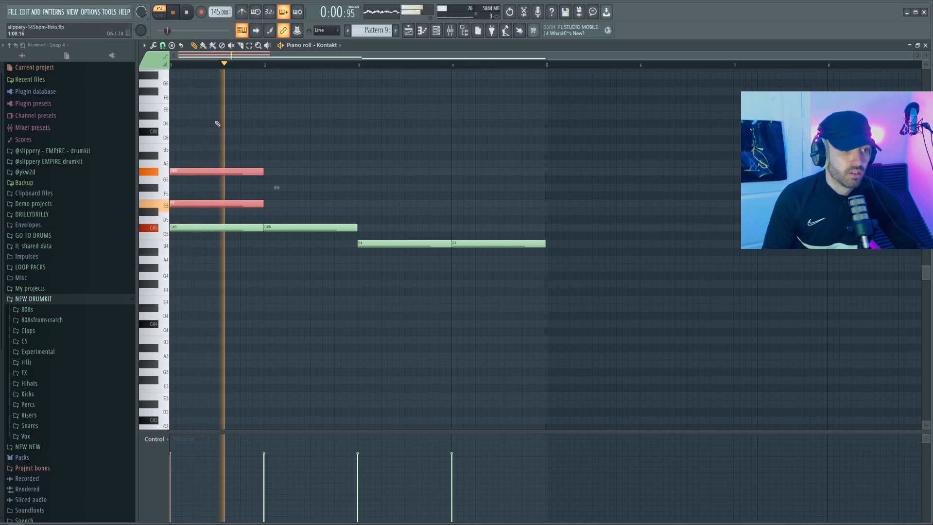
key(ctrl+b)
ctrl+click(302, 161)
ctrl+click(300, 169)
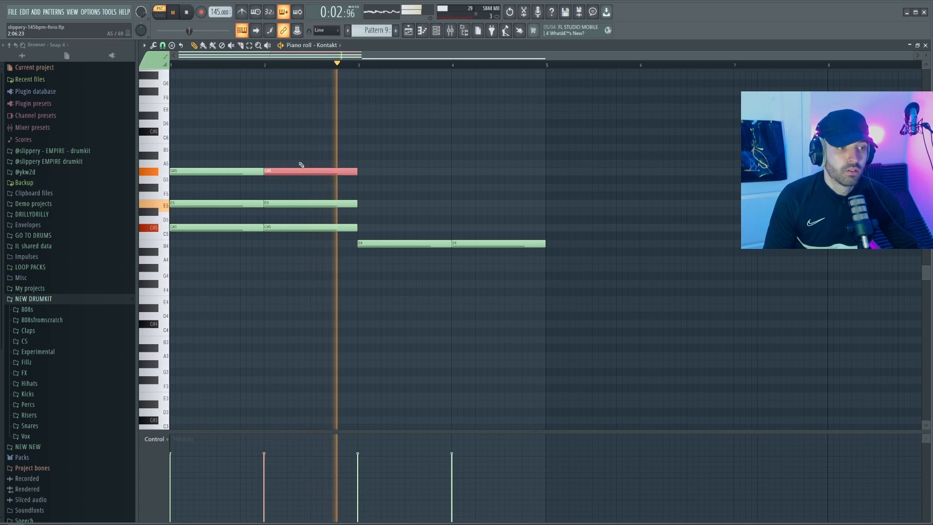
key(shift+Up)
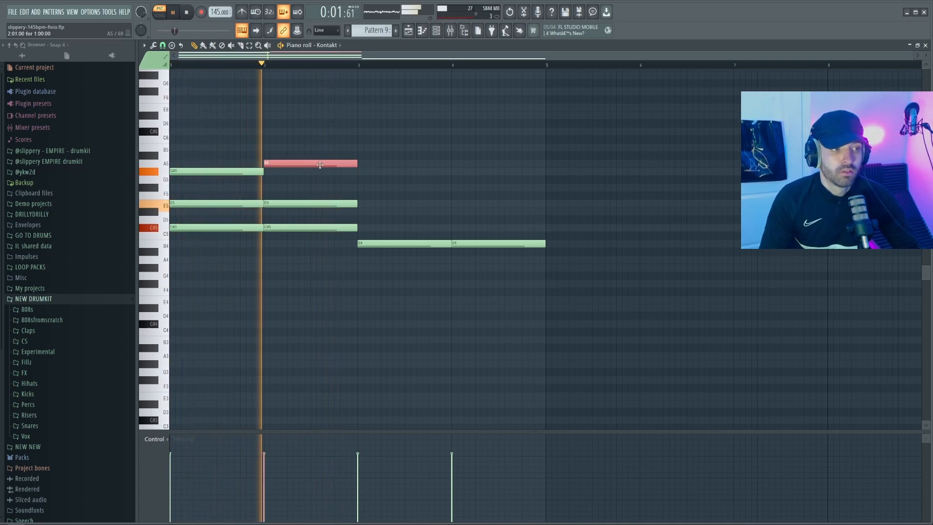
Step: Duplicate the E5 notes into bars 3 and 4, lower them to D#5, and top those chords with G#5 and F#5
key(space)
key(ctrl+b)
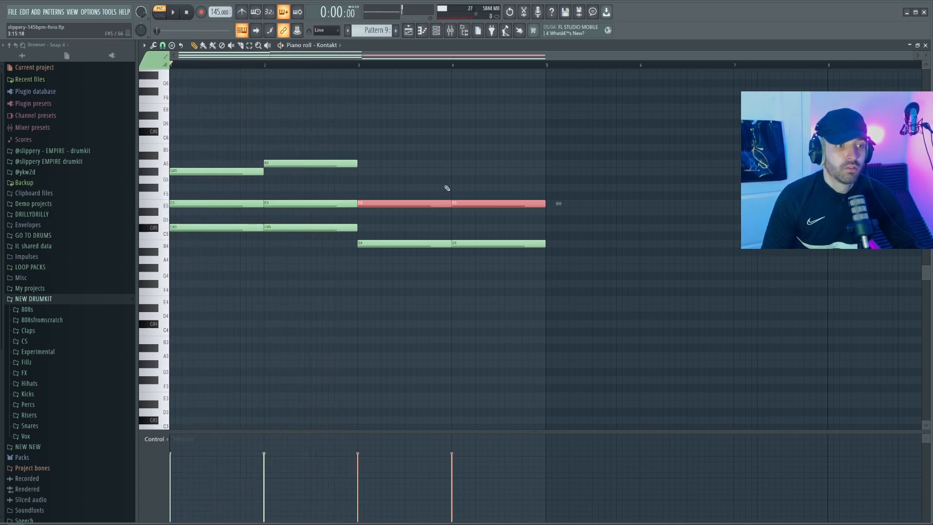
drag(431, 202, 430, 209)
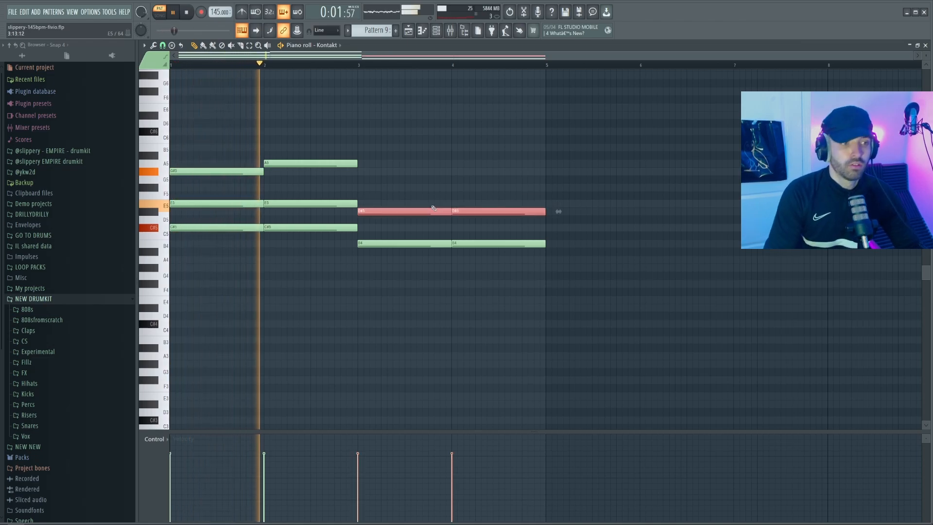
right_click(413, 209)
key(ctrl+z)
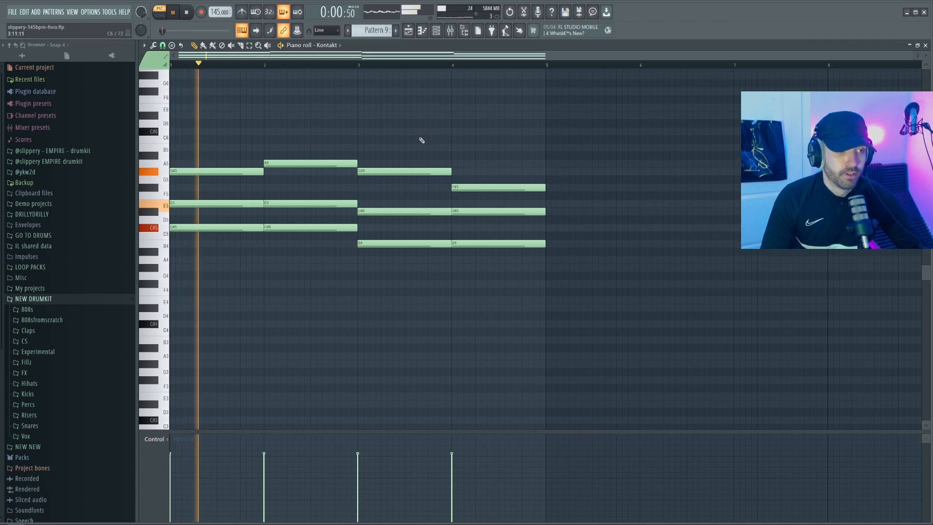
Step: Duplicate the complete four-bar chord progression into bars 5 to 8
key(ctrl+a)
key(ctrl+b)
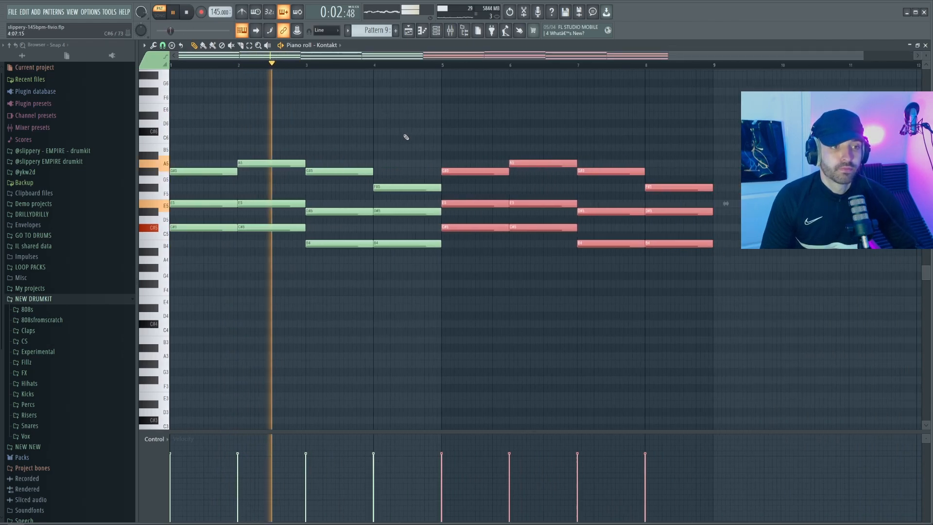
key(ctrl+d)
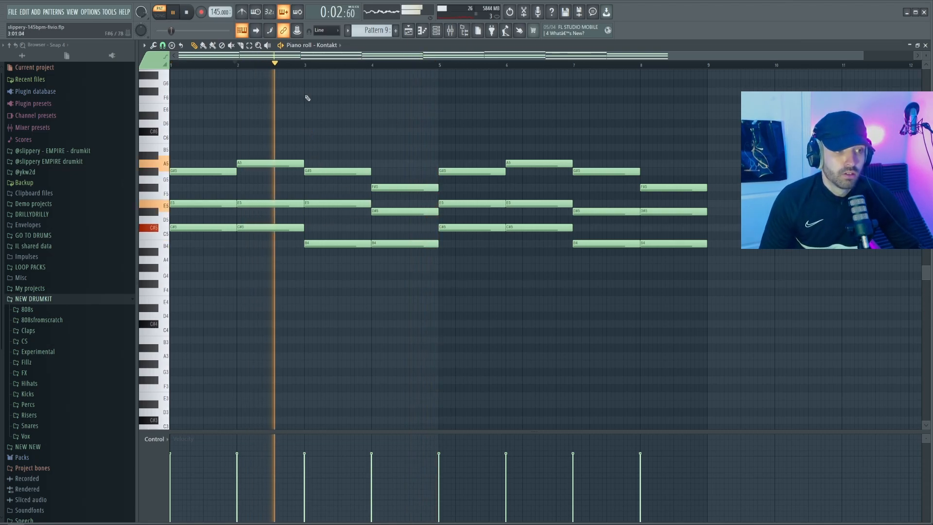
Step: Raise the bar 7 D#5 to E5 and add two-bar bass notes C#4 and B3 beneath bars 1 to 4
scroll(316, 104, up, 1)
scroll(372, 117, up, 1)
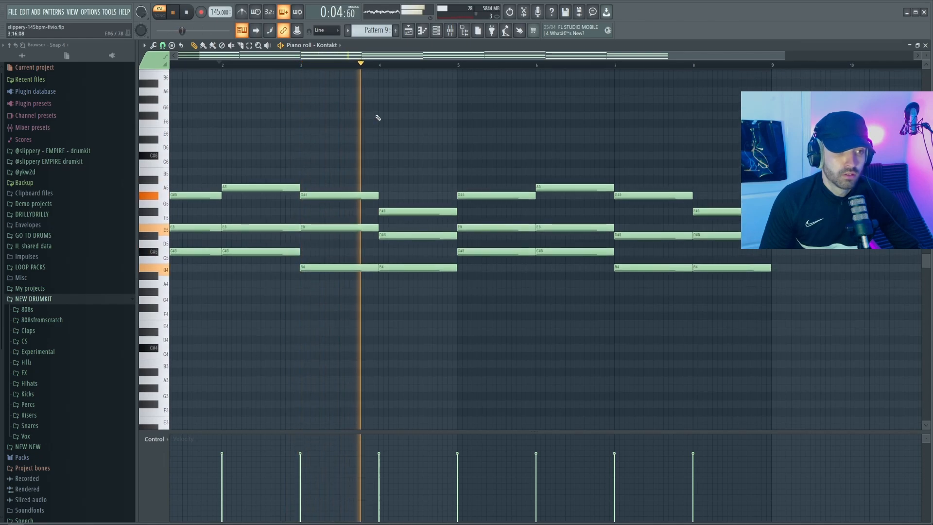
scroll(381, 121, down, 1)
drag(576, 235, 573, 227)
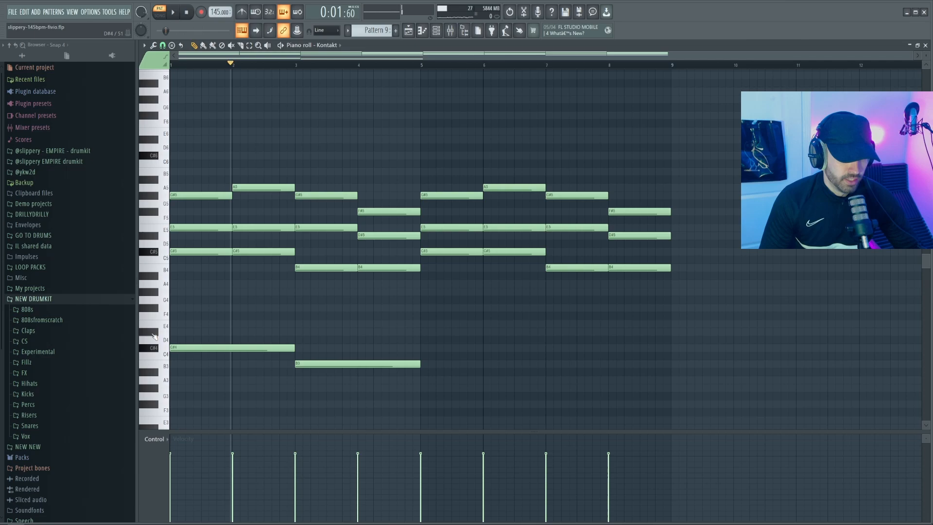
Step: Duplicate the two bass notes C#4 and B3 into bars 5 to 8
scroll(170, 291, up, 1)
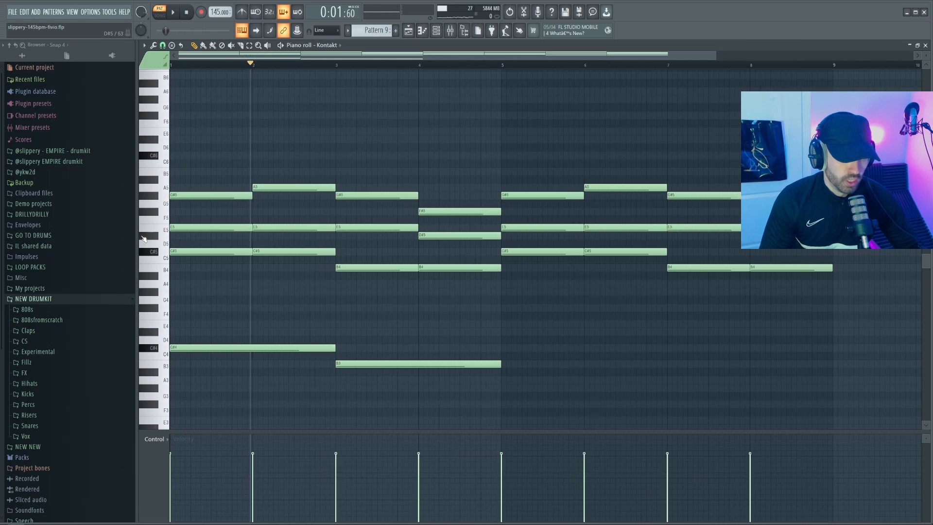
click(185, 253)
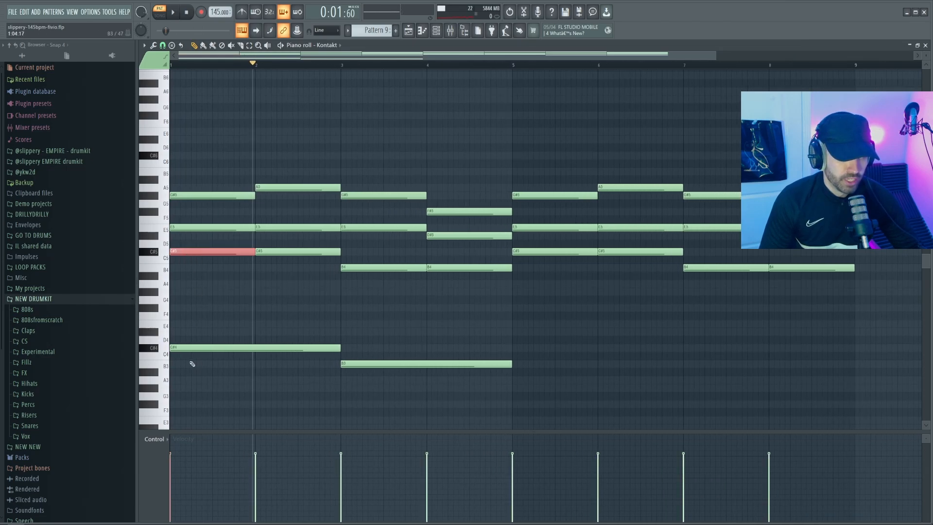
drag(502, 377, 227, 327)
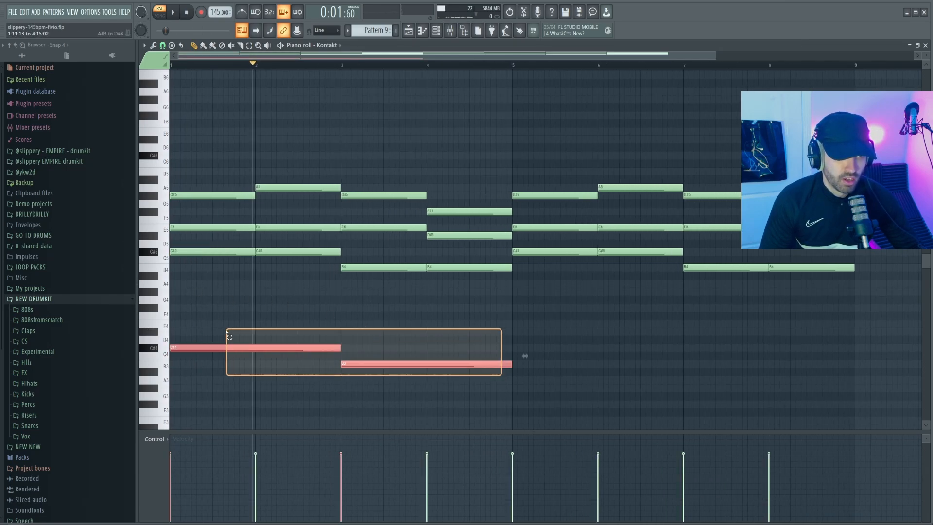
key(ctrl+b)
scroll(325, 325, down, 1)
ctrl+click(322, 320)
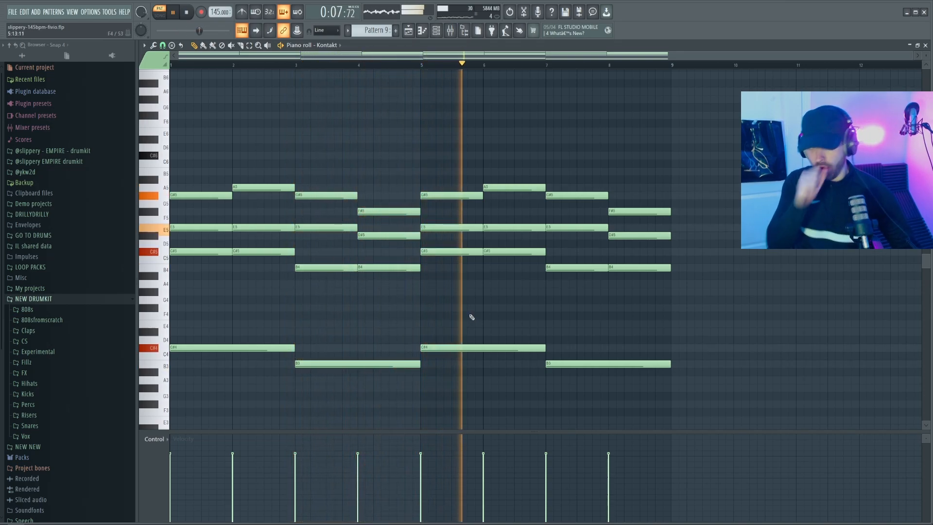
Step: Duplicate the whole eight-bar chord and bass arrangement into bars 9 to 16
drag(748, 398, 213, 152)
key(ctrl+b)
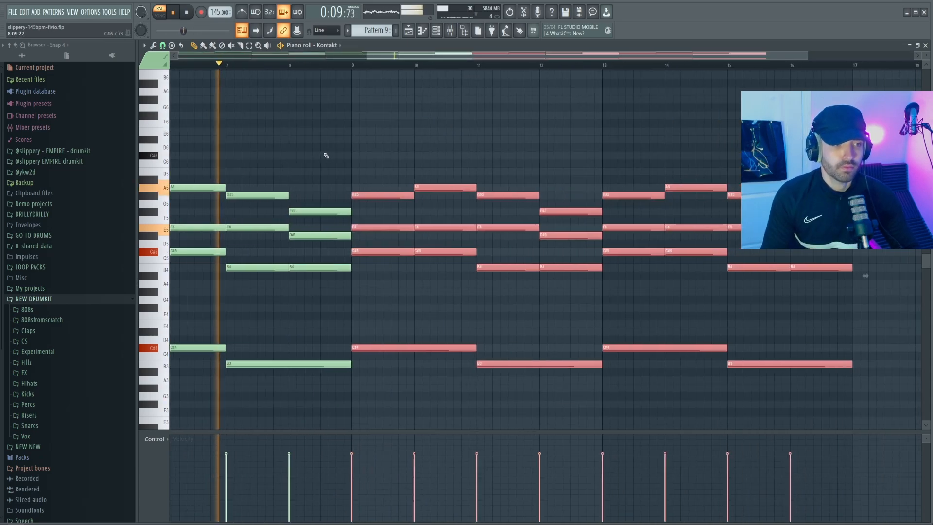
scroll(330, 155, down, 3)
click(483, 161)
Step: Add a two-bar E6 melody note at bar 9 and a two-bar D#6 at bar 11
scroll(483, 157, up, 3)
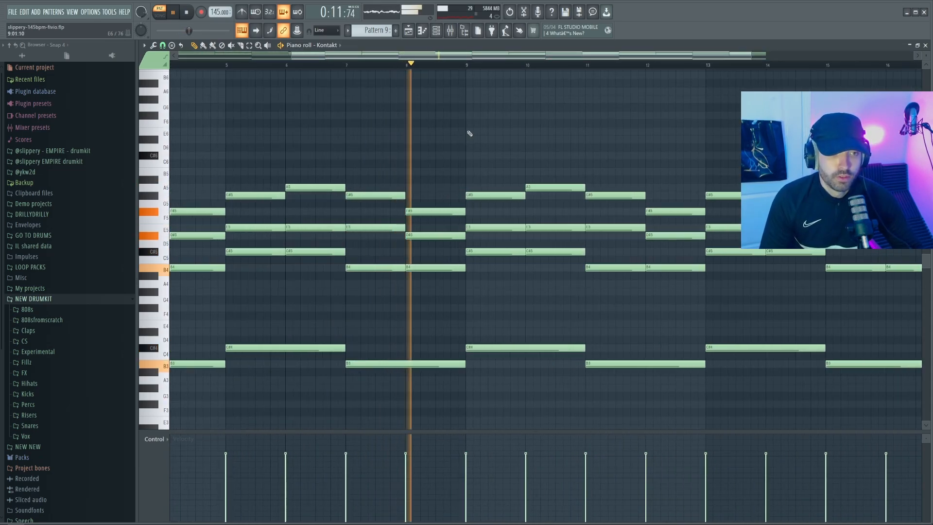
click(481, 130)
scroll(481, 130, down, 2)
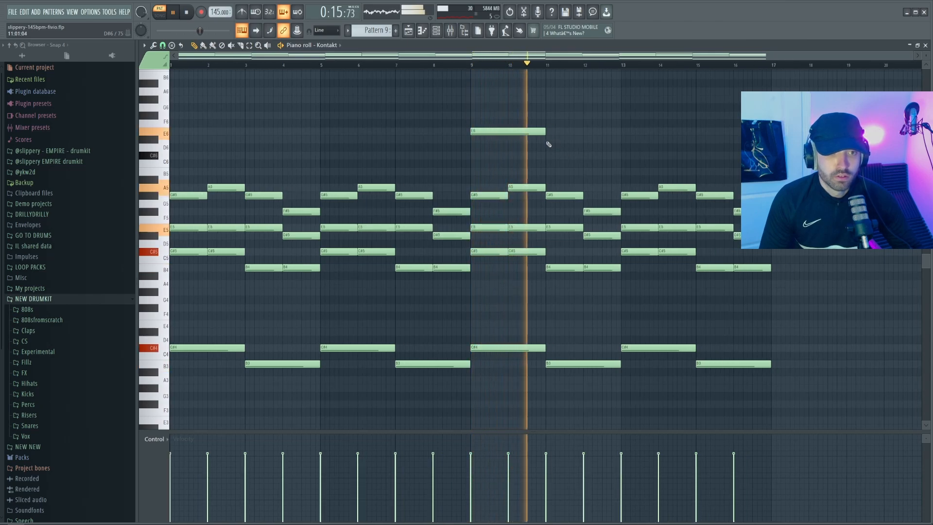
click(548, 141)
scroll(549, 141, up, 2)
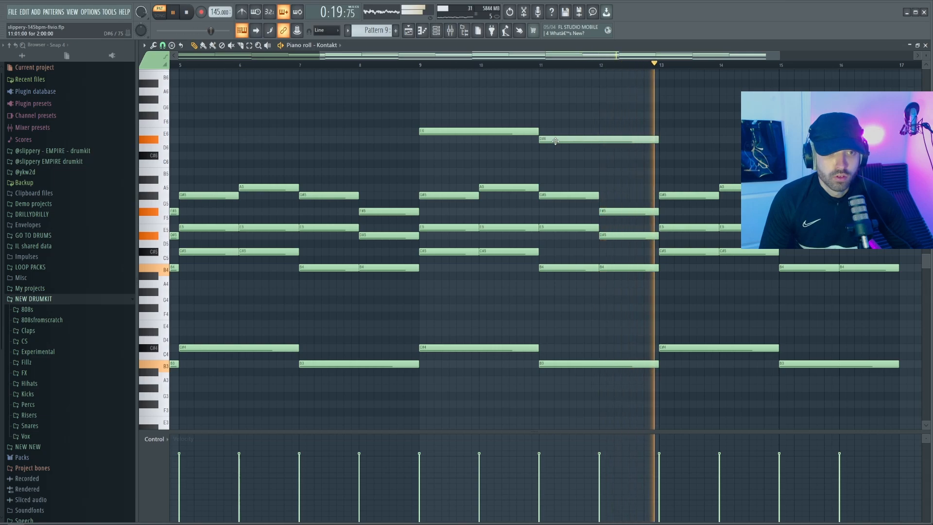
Step: Duplicate the E6 and D#6 melody notes to bars 13 and 15, shortening the last D#6 to one bar
scroll(555, 141, down, 2)
drag(632, 140, 458, 107)
key(ctrl+b)
ctrl+click(549, 98)
key(space)
key(space)
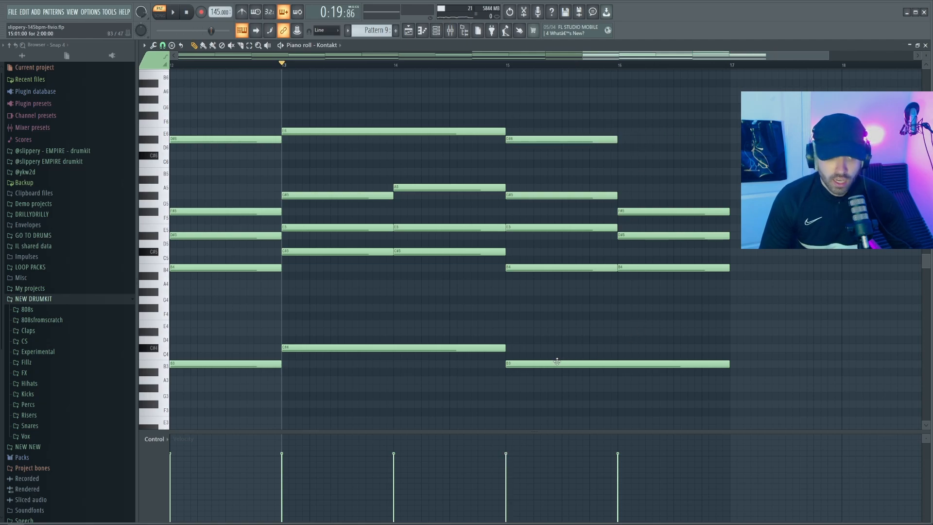
Step: Add a one-bar top melody note in bar 16 and set its pitch to F#6
drag(619, 113, 649, 80)
scroll(601, 128, up, 2)
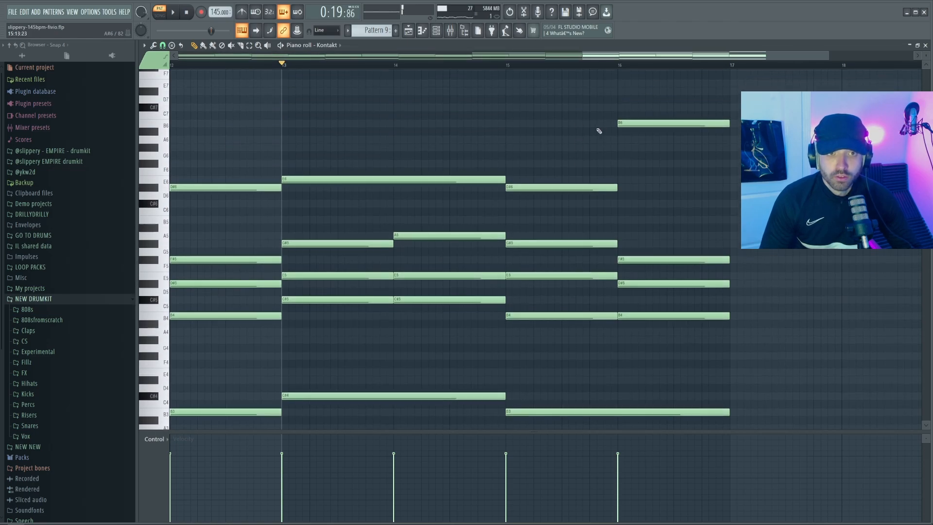
key(space)
scroll(672, 208, down, 5)
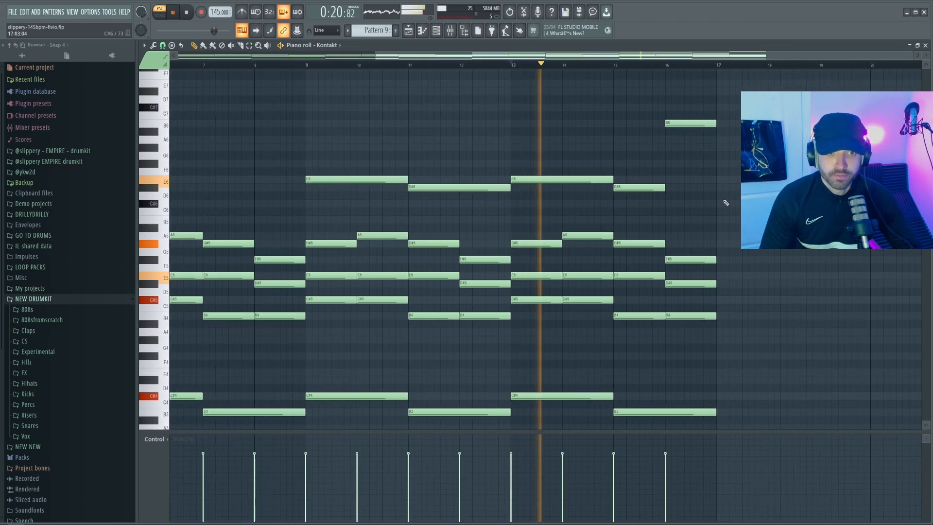
scroll(760, 203, down, 1)
scroll(766, 203, up, 1)
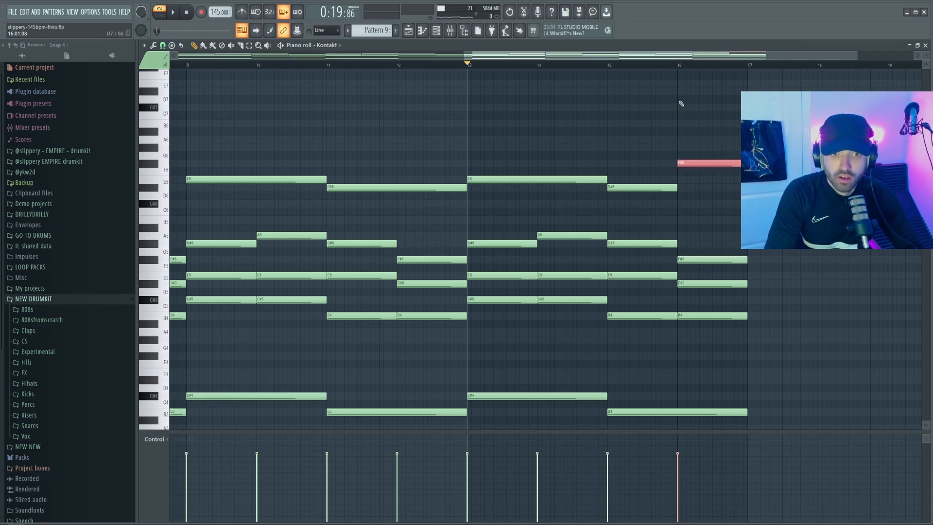
Step: Raise the B4 chord notes in bars 15 to 16 and bars 7 to 8 by an octave to B5
click(681, 103)
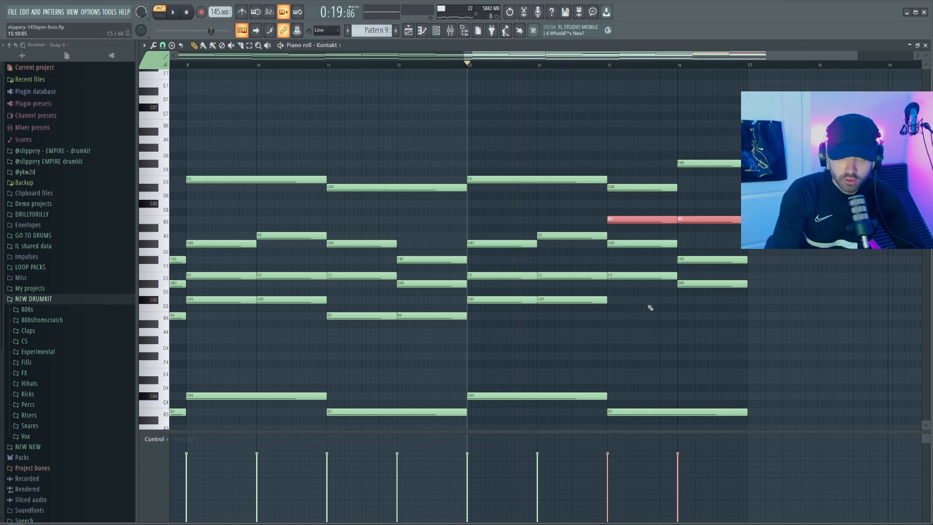
scroll(650, 307, down, 2)
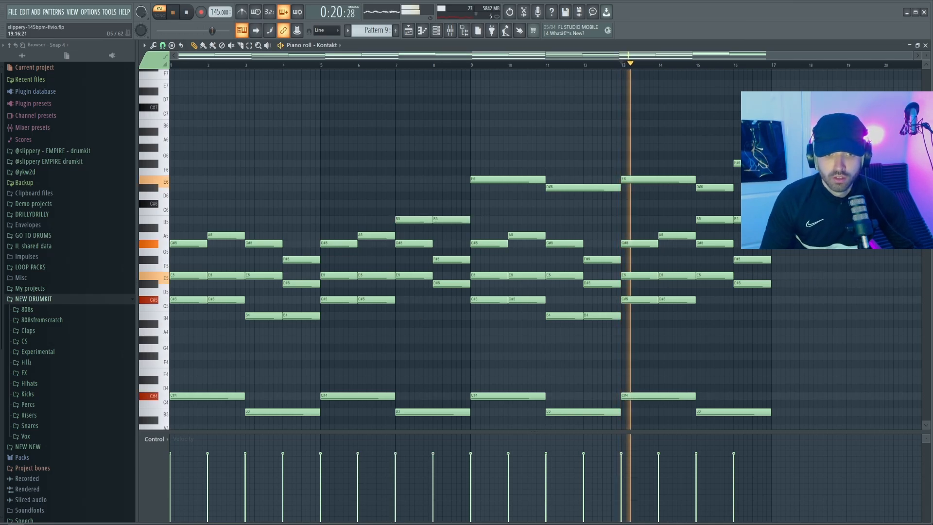
scroll(809, 265, up, 3)
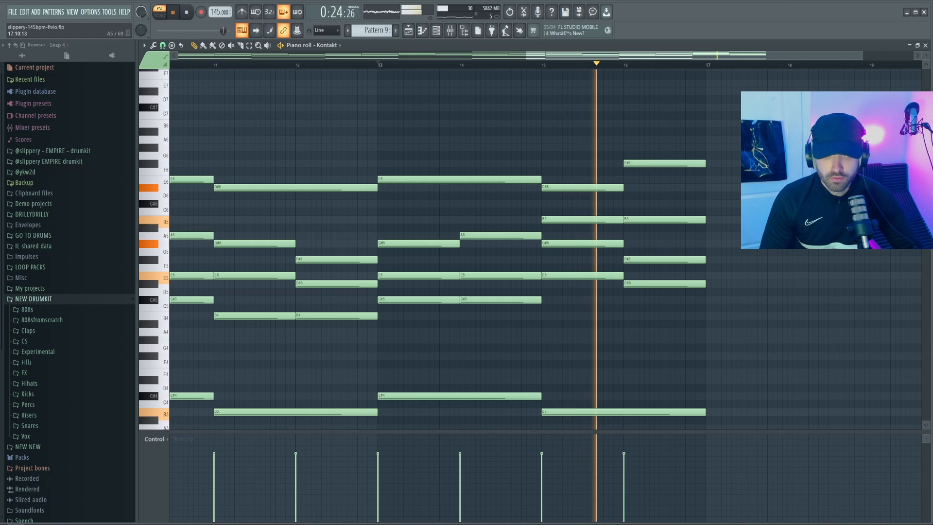
scroll(749, 209, down, 2)
scroll(750, 209, down, 2)
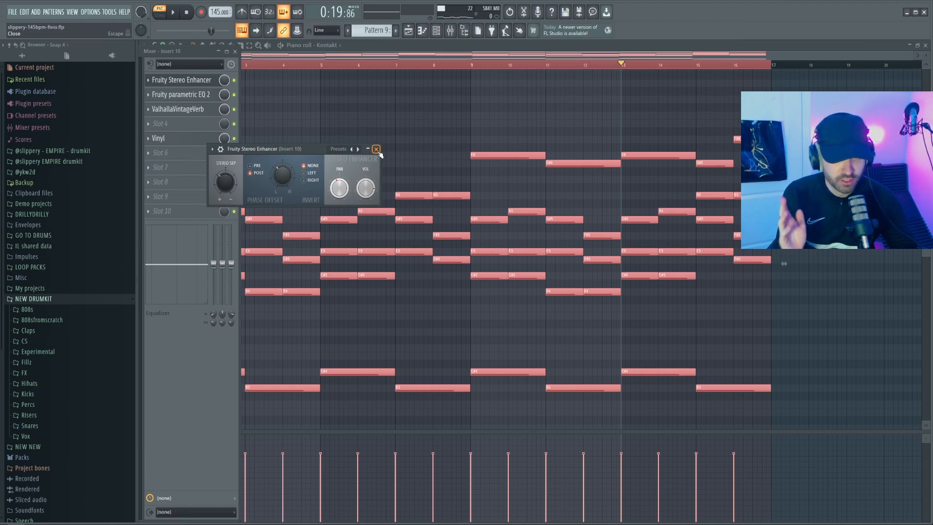
Step: Review the settings of Fruity parametric EQ 2, ValhallaVintageVerb and Vinyl on the Insert 10 mixer track
click(376, 149)
click(180, 95)
click(515, 160)
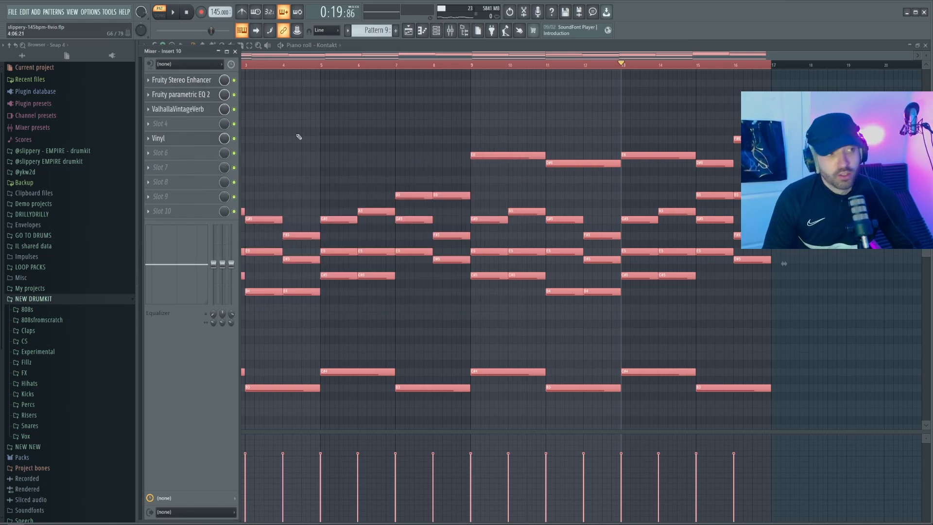
click(177, 108)
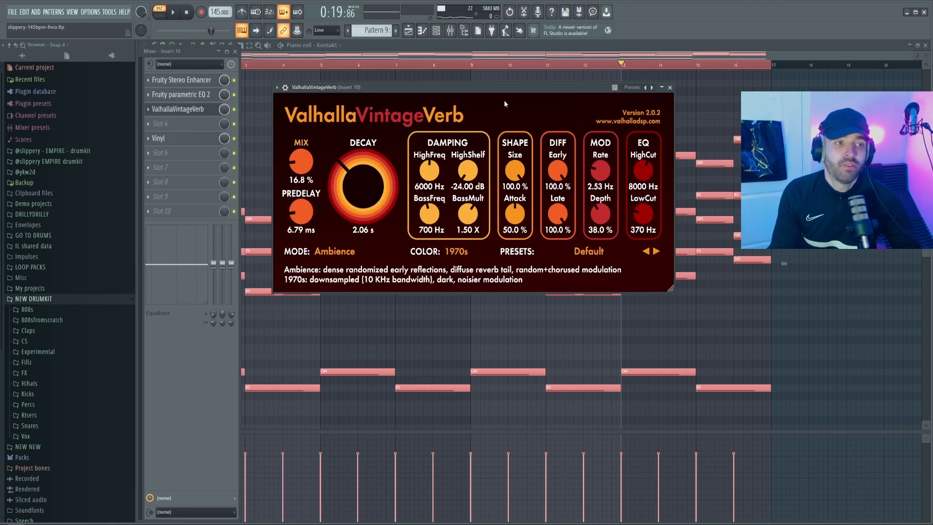
click(670, 88)
click(160, 138)
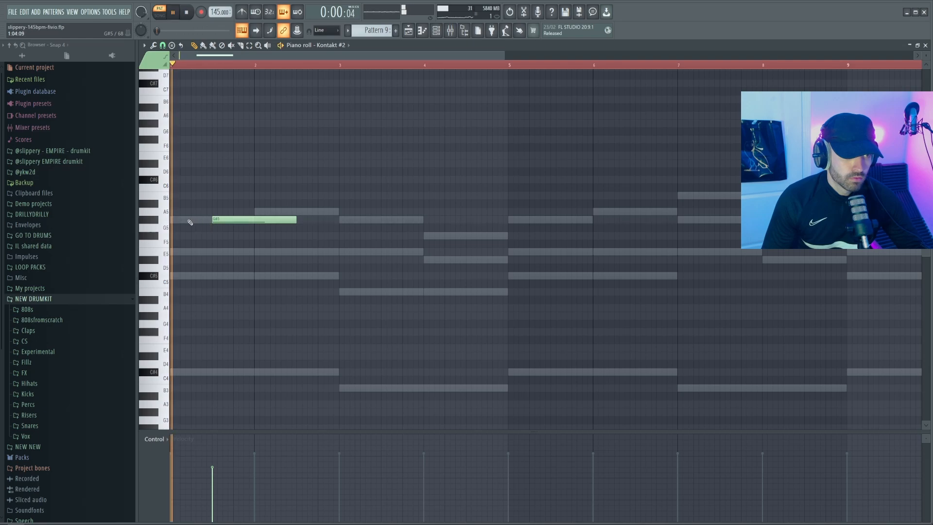
Step: Enter a G#5 note in the second half of bar 1 and a one-bar A5 note in bar 2
ctrl+scroll(190, 222, up, 2)
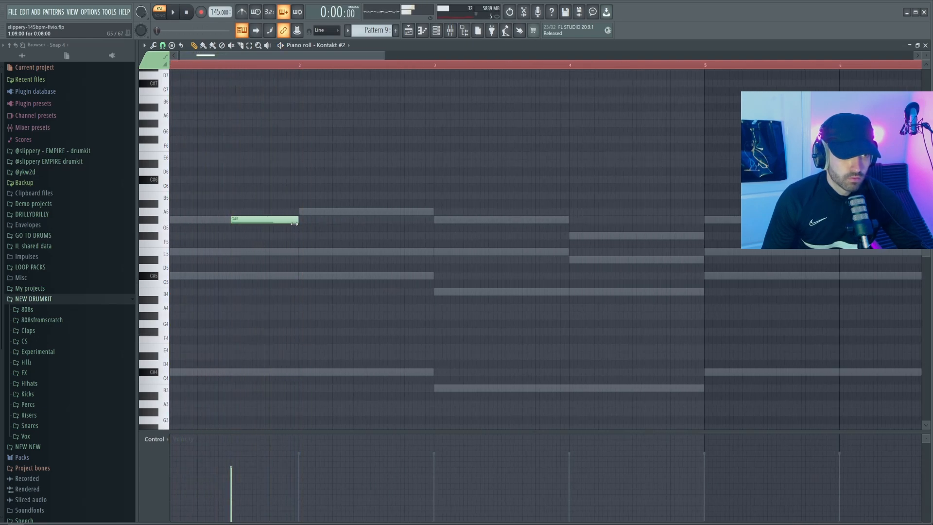
ctrl+scroll(298, 212, down, 2)
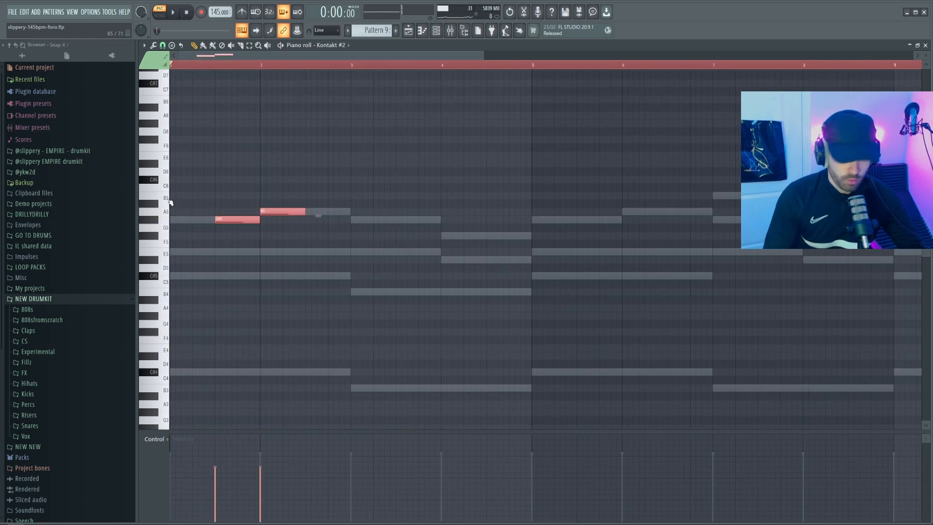
ctrl+scroll(235, 152, down, 1)
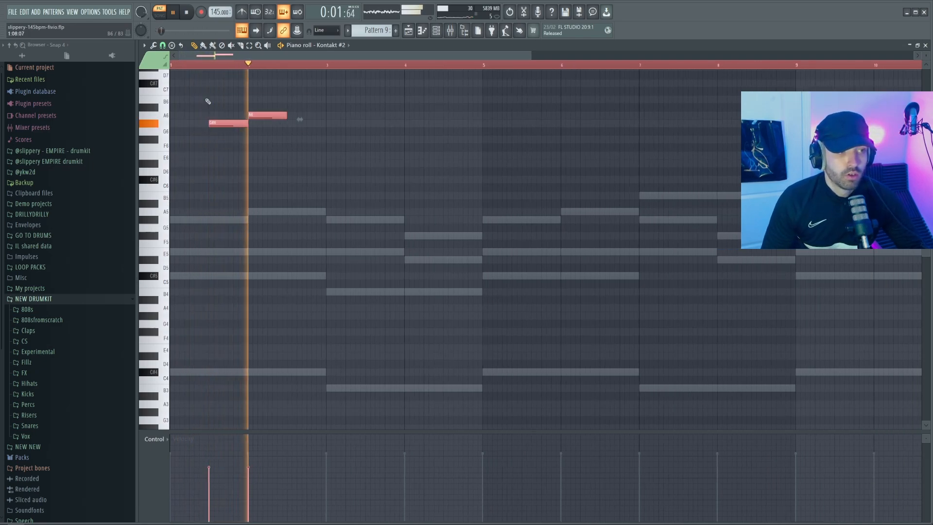
ctrl+click(314, 148)
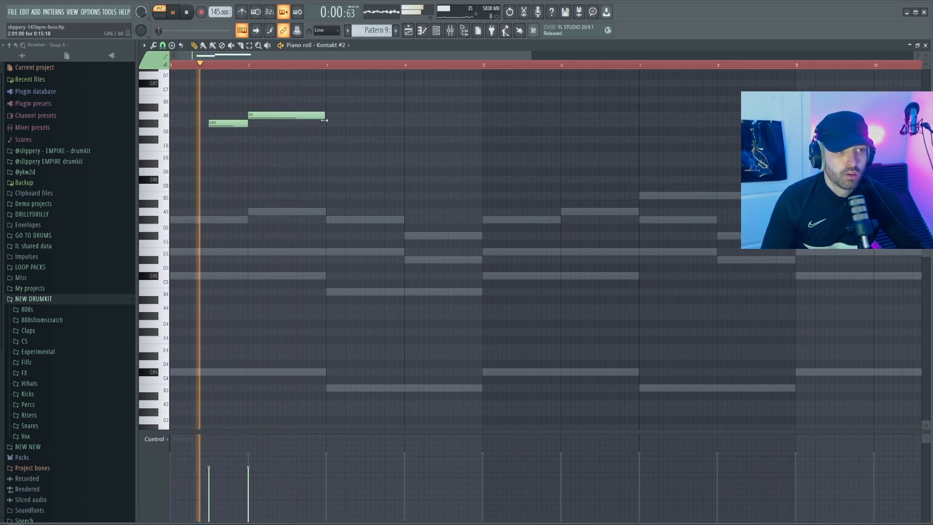
drag(324, 120, 325, 120)
key(space)
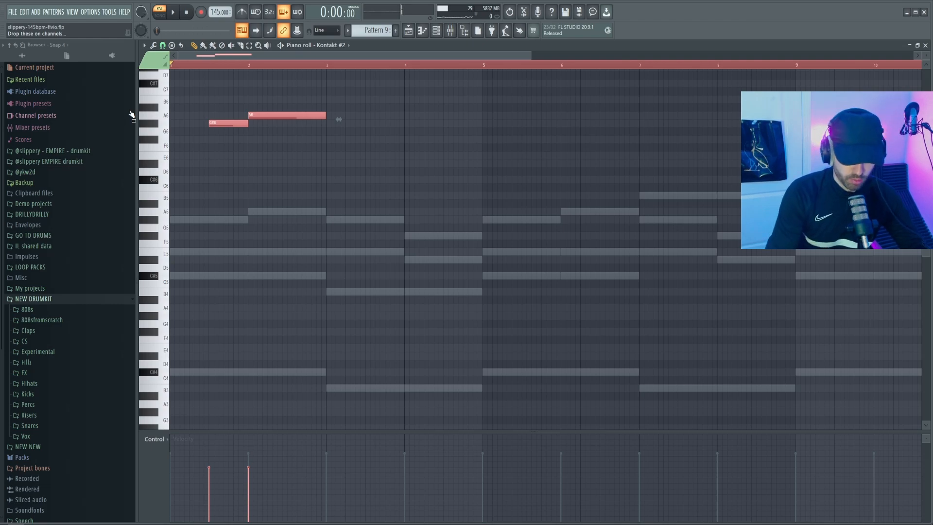
key(space)
ctrl+click(225, 142)
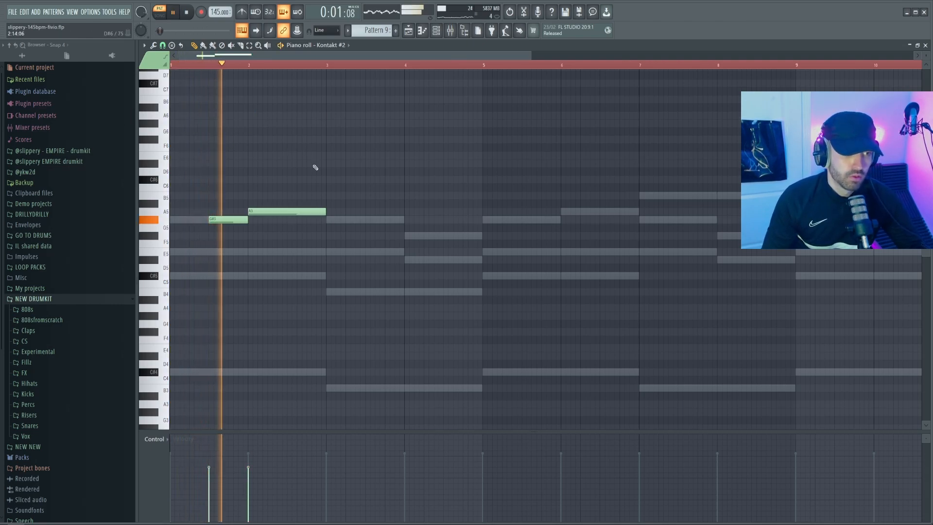
Step: Add a one-bar G#5 note in bar 3 and a one-bar F#5 note in bar 4
click(336, 220)
scroll(347, 234, down, 2)
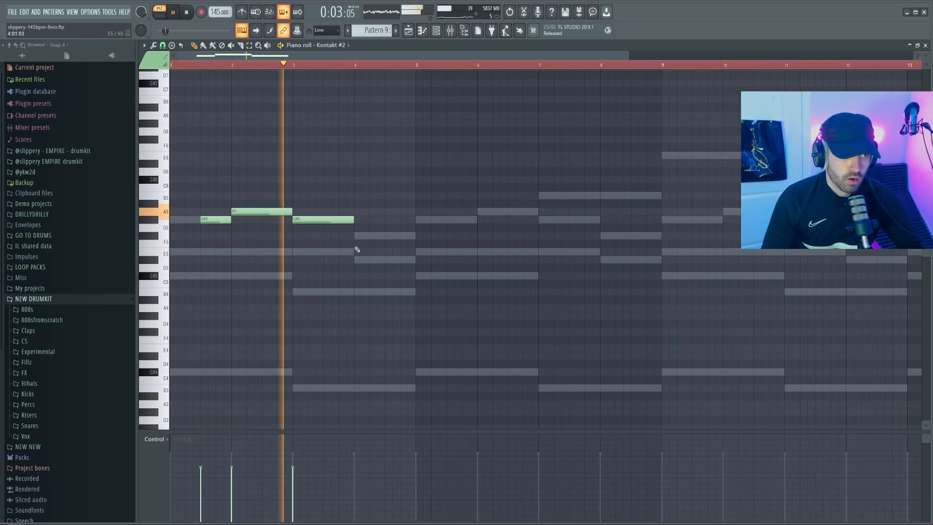
click(357, 238)
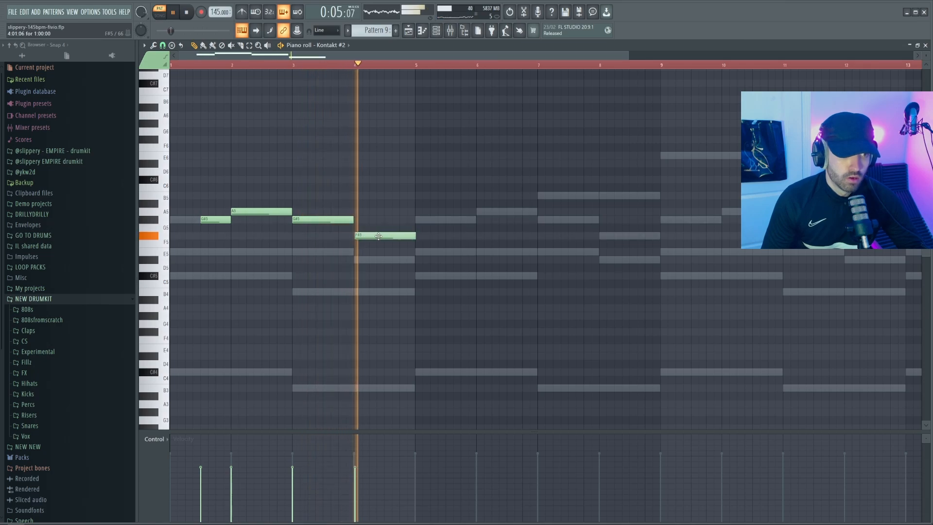
Step: Repeat the opening G#5 and A5 notes in bars 5 to 6 and add a two-bar B5 note from bar 7
scroll(382, 241, down, 1)
scroll(381, 241, down, 1)
drag(415, 254, 196, 200)
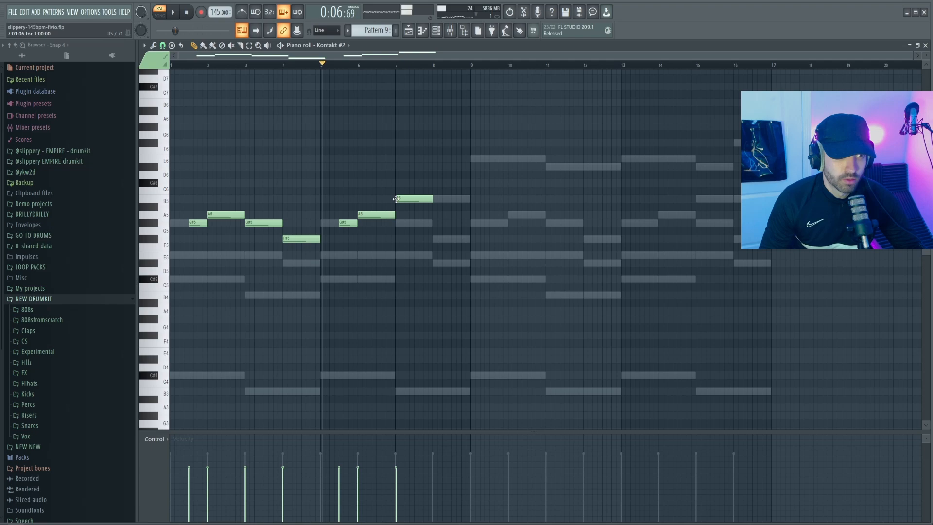
scroll(396, 199, up, 3)
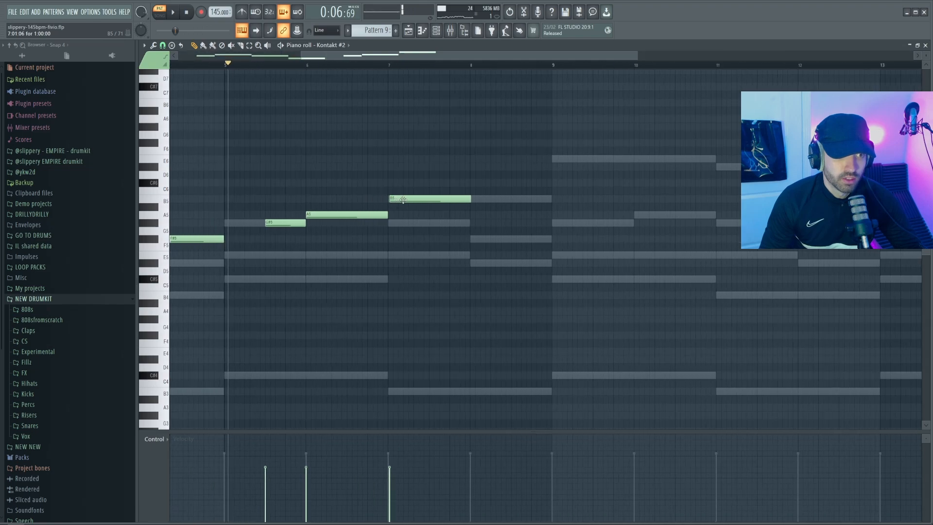
key(space)
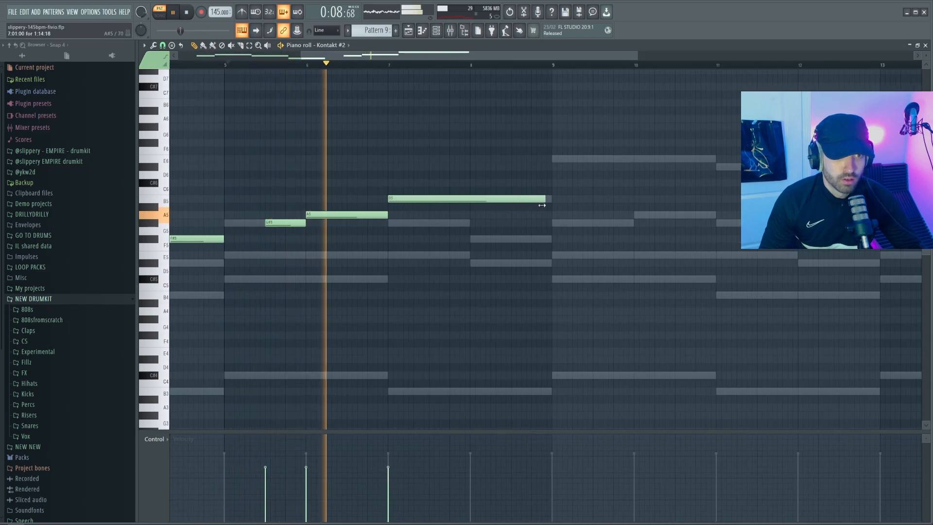
Step: Raise the velocity of all the Kontakt #2 melody notes in bars 1 to 8
scroll(523, 247, down, 3)
drag(612, 306, 196, 131)
scroll(197, 132, up, 3)
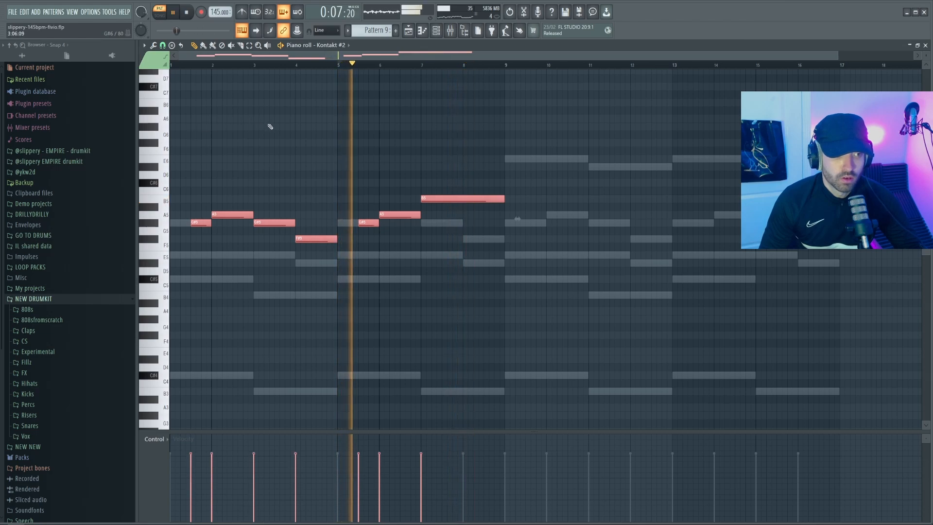
scroll(408, 141, down, 1)
click(408, 142)
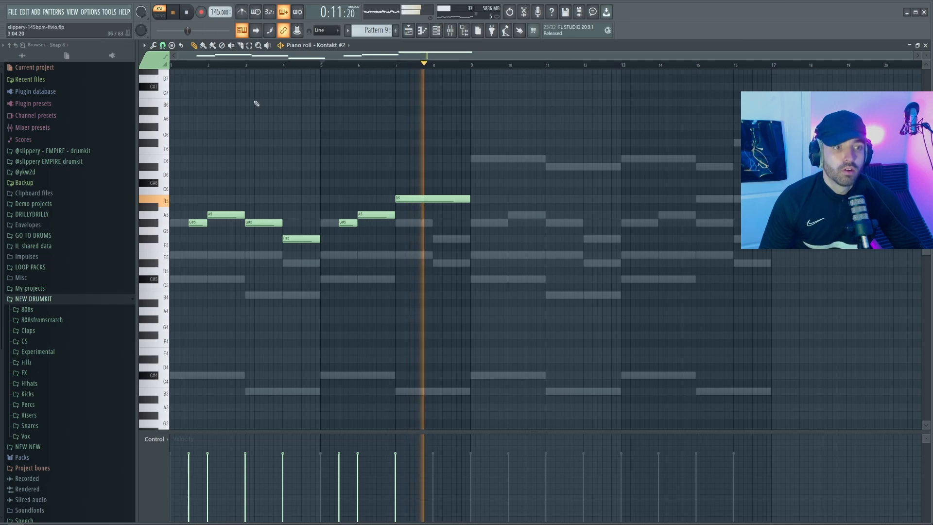
Step: Duplicate the eight-bar Kontakt #2 melody into bars 9 to 16, starting halfway through bar 9
drag(170, 97, 520, 281)
key(ctrl+b)
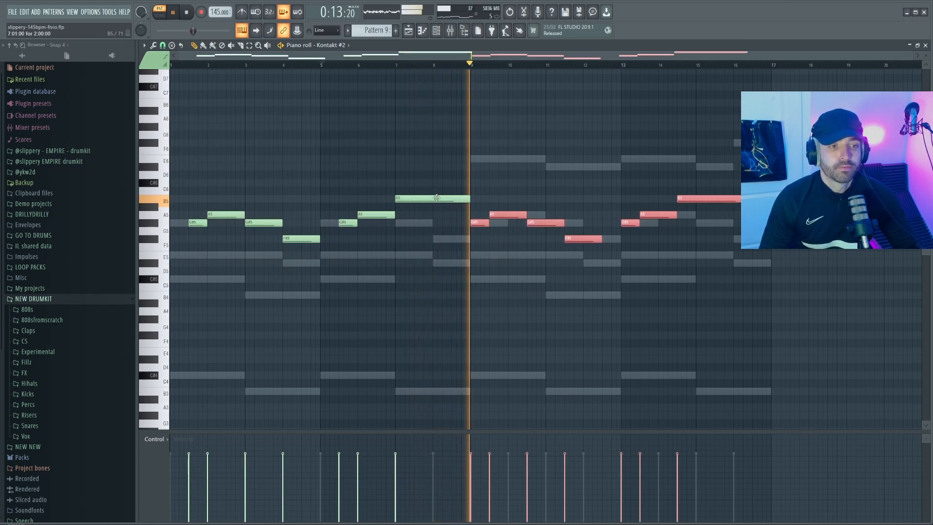
scroll(499, 225, up, 2)
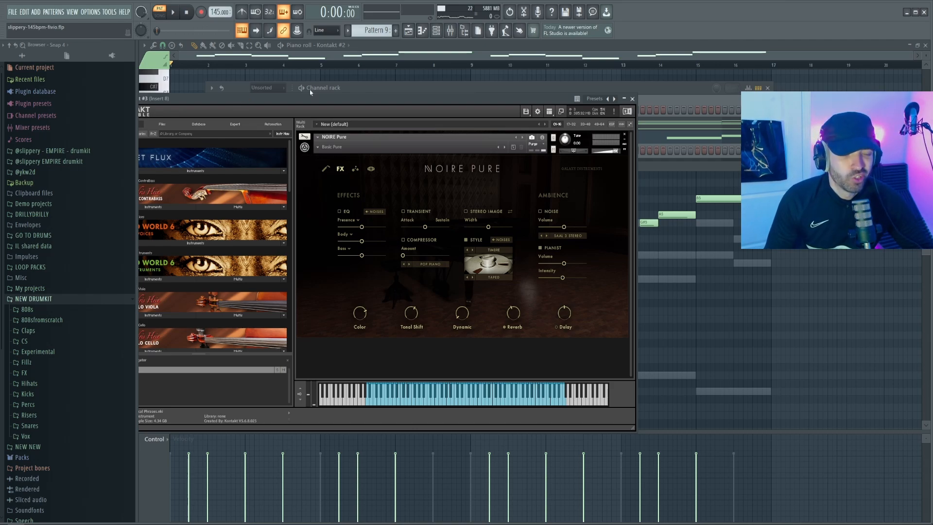
Step: Copy the Kontakt channel's 16-bar chord, bass and top-note pattern into the Kontakt #3 channel and play it
click(292, 125)
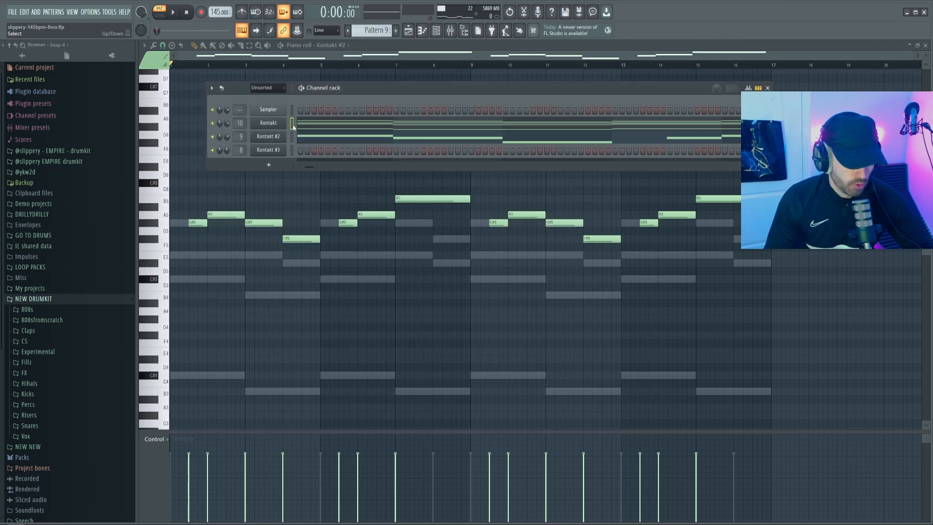
click(291, 151)
key(space)
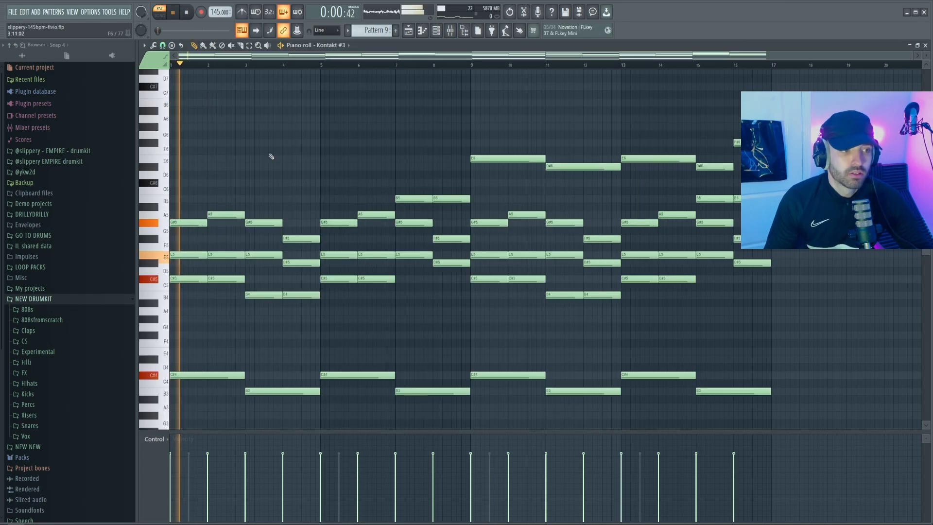
Step: Try the Kontakt #3 notes an octave higher, and return them to their original octave
scroll(270, 153, down, 2)
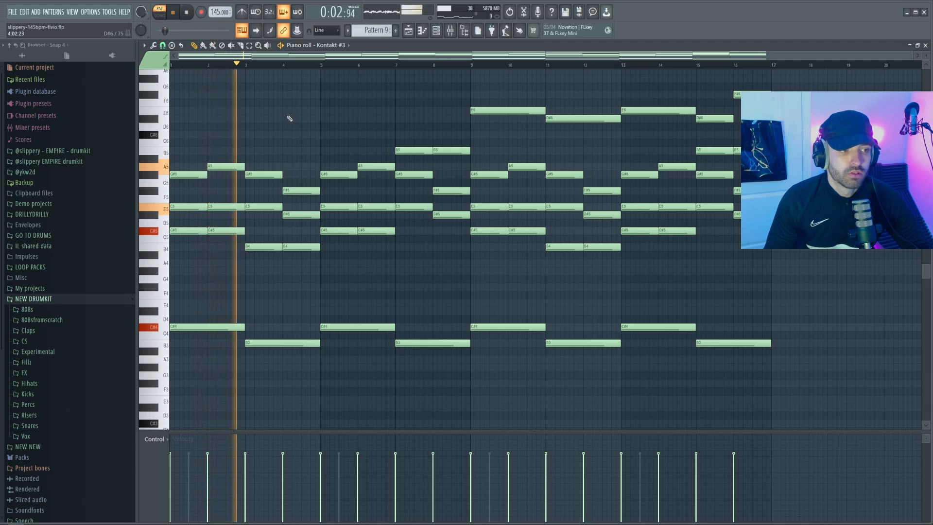
key(ctrl+Up)
key(space)
scroll(290, 119, up, 2)
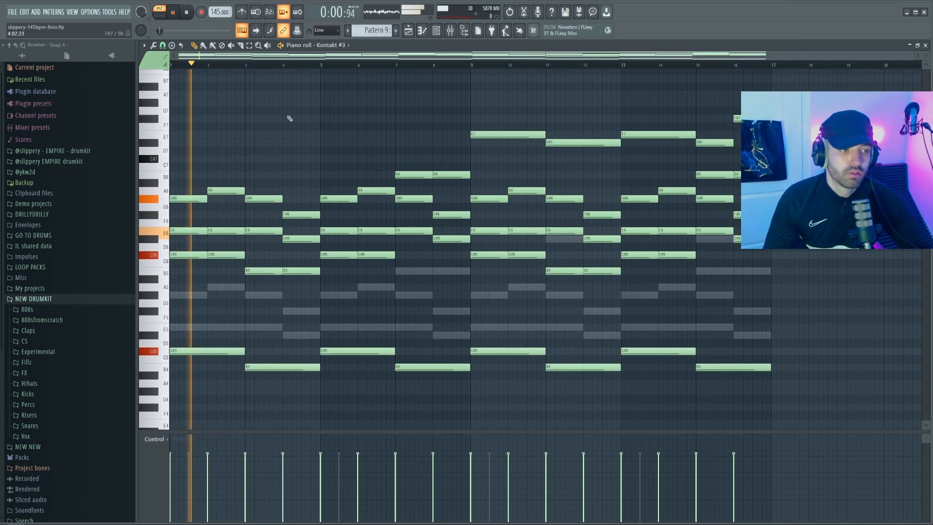
key(ctrl+Down)
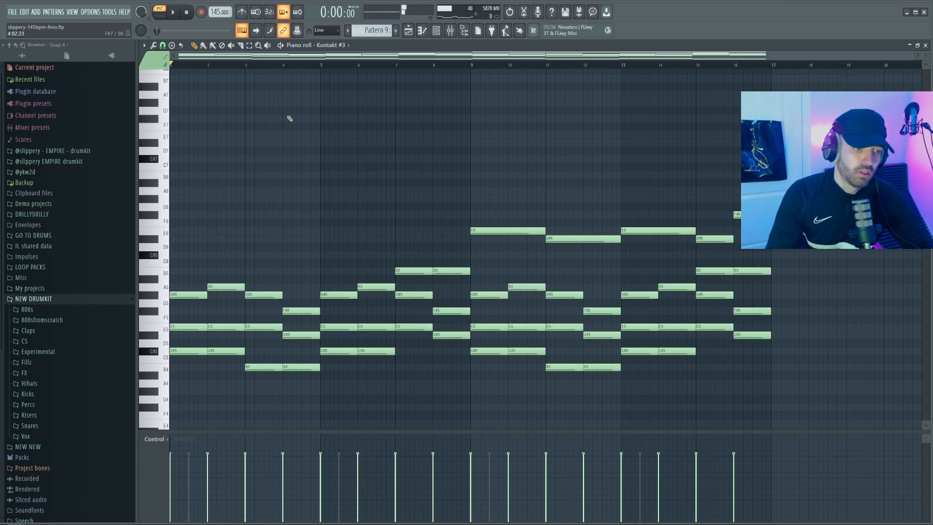
key(space)
scroll(300, 119, down, 3)
key(space)
scroll(457, 171, down, 2)
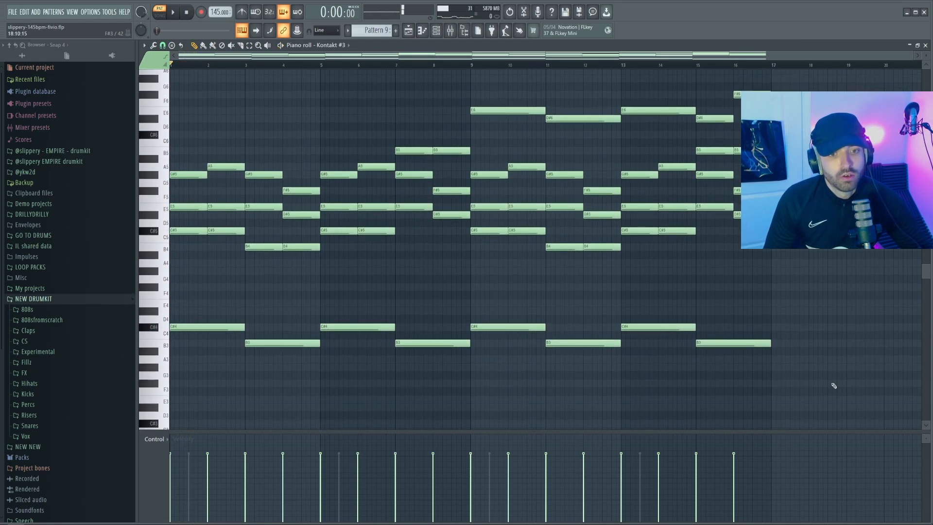
Step: Arpeggiate all the Kontakt #3 notes using the Normal pattern, a range of 4 and Time sync
drag(835, 376, 162, 85)
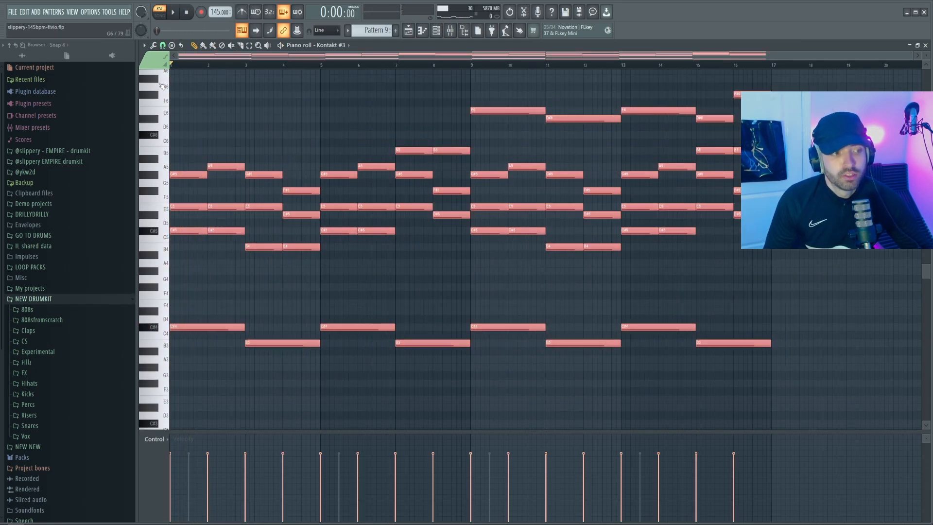
key(alt+a)
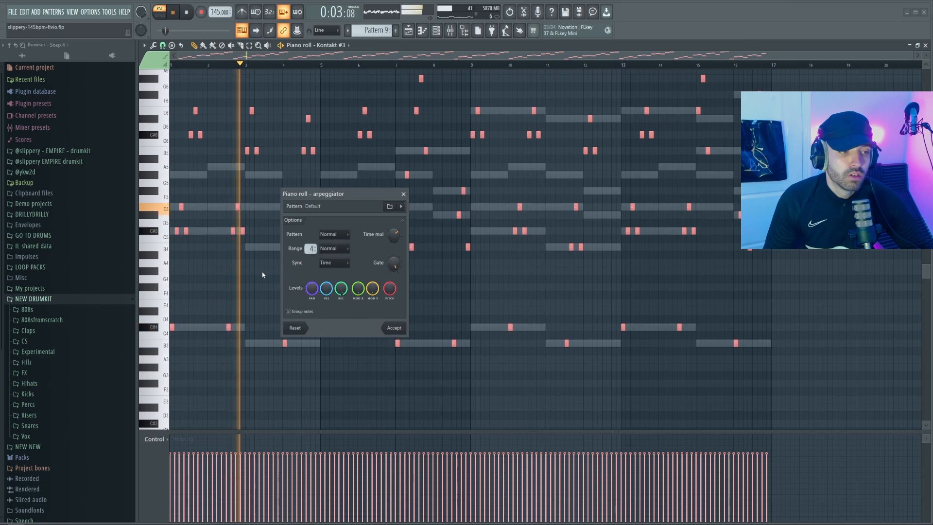
click(395, 328)
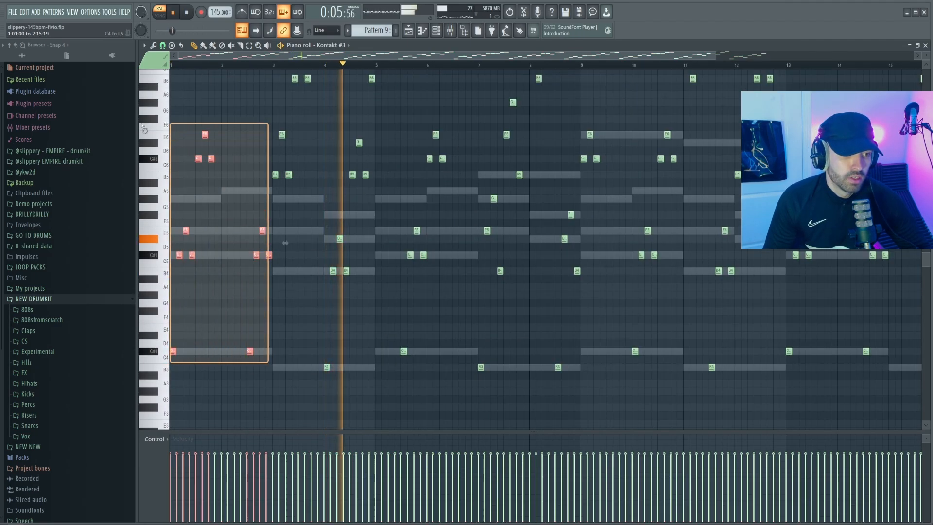
Step: Delete the Kontakt #3 arpeggio notes in bars 1 to 2 and bars 5 to 6
scroll(145, 130, up, 6)
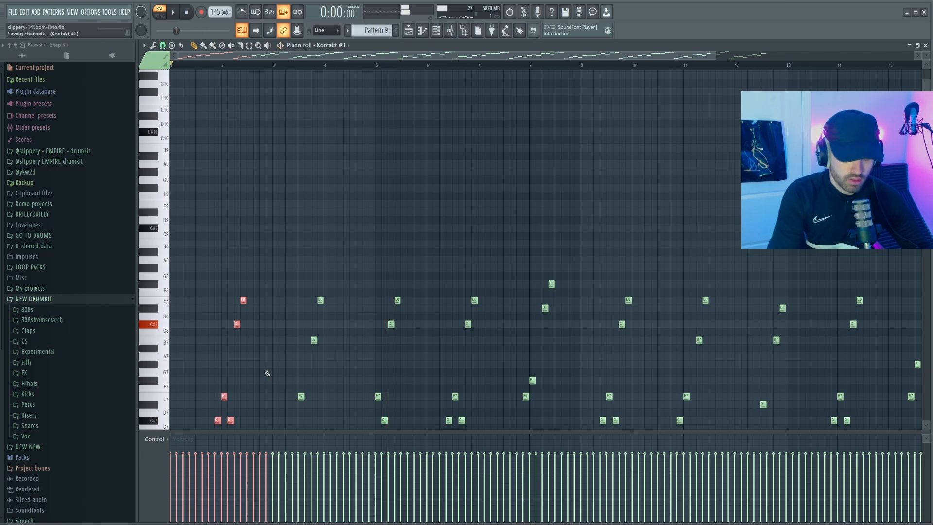
scroll(301, 272, down, 10)
key(space)
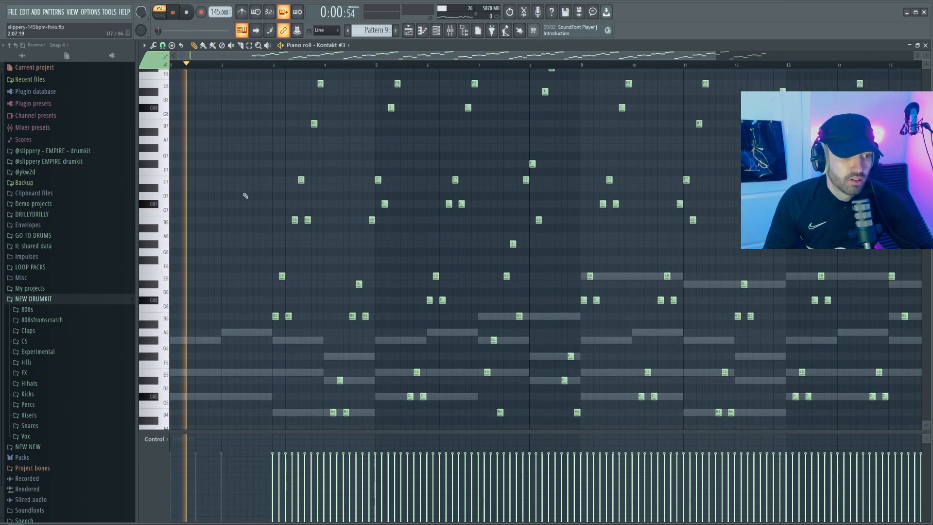
scroll(282, 221, up, 4)
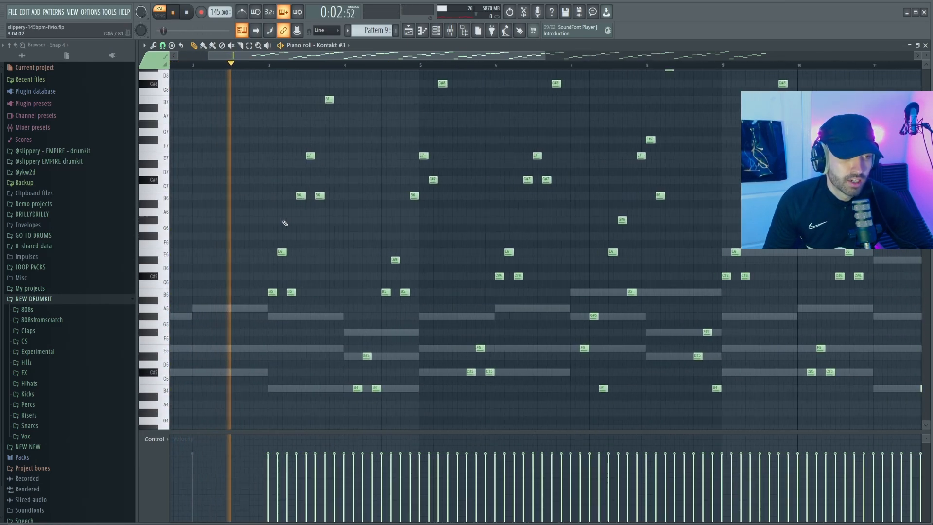
scroll(340, 221, up, 3)
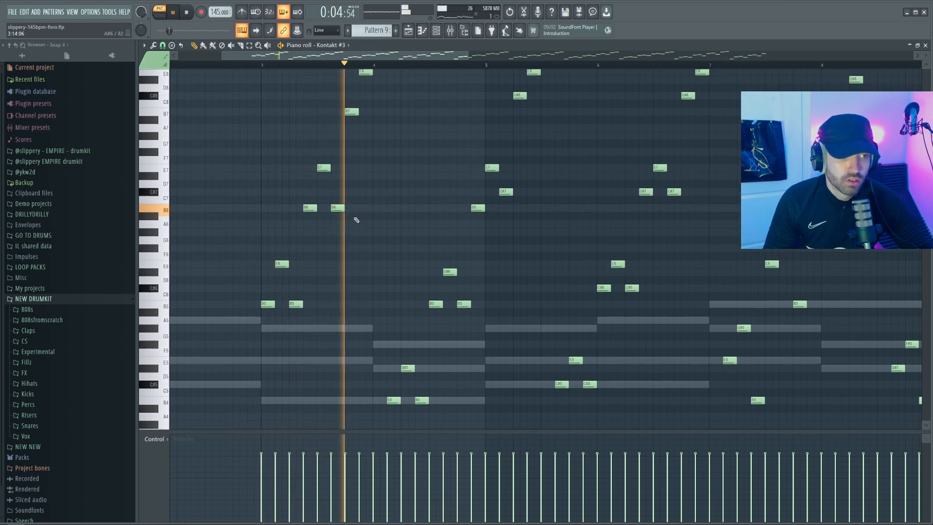
scroll(383, 204, down, 6)
scroll(388, 199, down, 3)
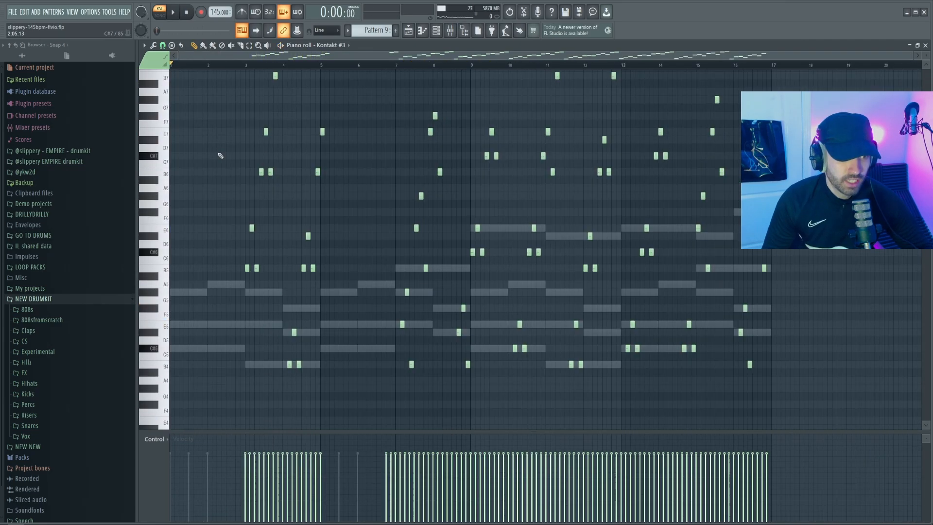
Step: Replace bars 7 to 8 with the arpeggio from bars 3 to 4, and duplicate the eight-bar phrase into bars 9 to 16
scroll(221, 156, up, 1)
key(space)
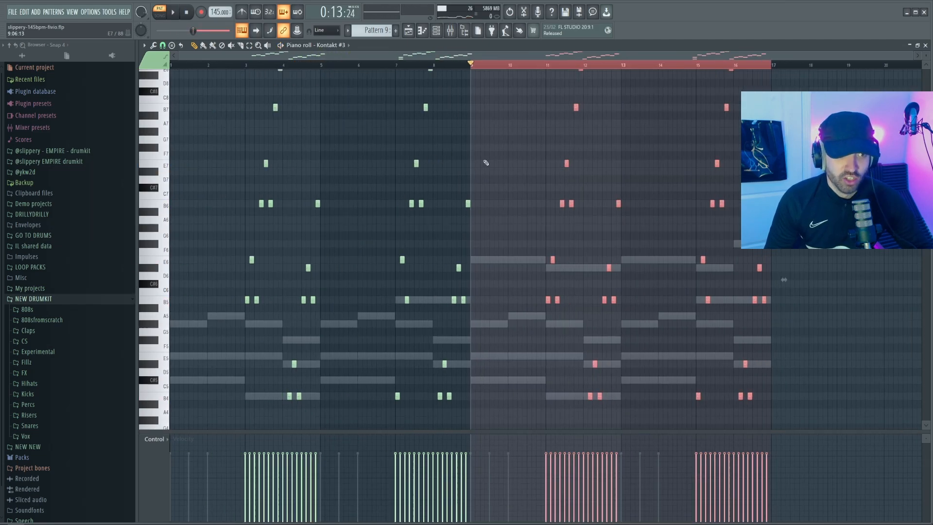
key(ctrl+a)
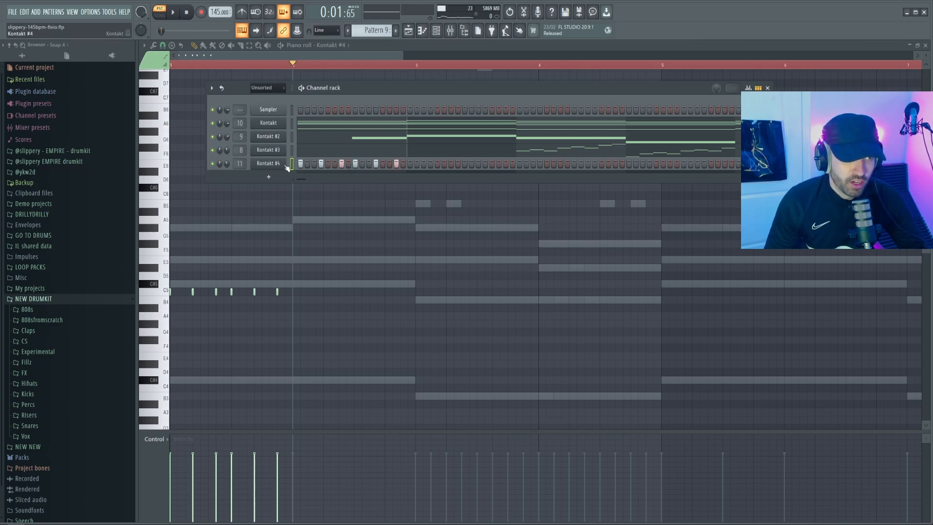
Step: Repeat the Kontakt #4 step rhythm across bars 1 to 8 and pitch it to follow the G#5, A5, G#5, F#5, G#5, A5, B5 melody
right_click(286, 168)
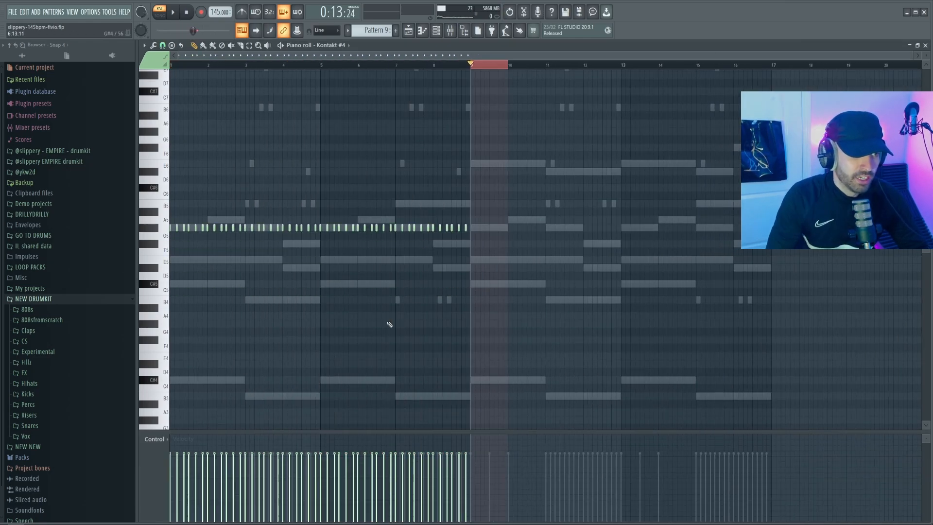
ctrl+scroll(210, 225, up, 3)
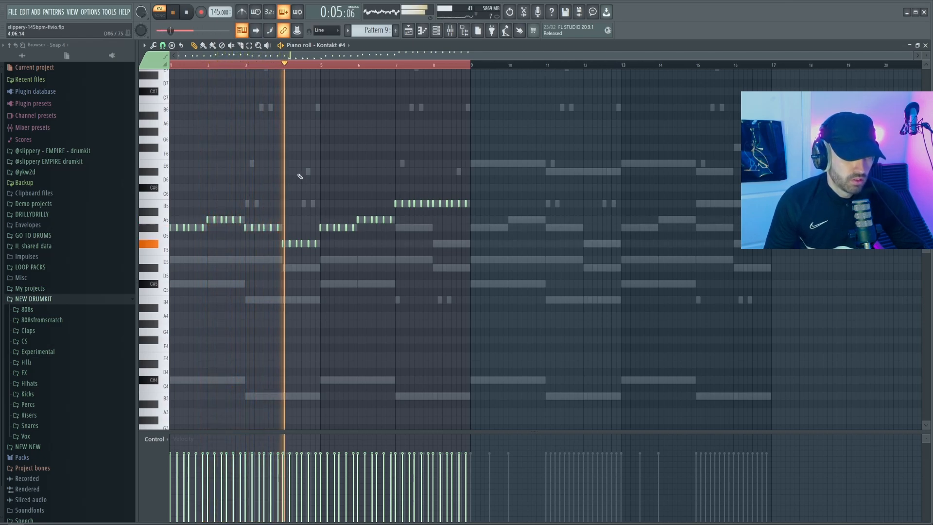
scroll(340, 181, up, 1)
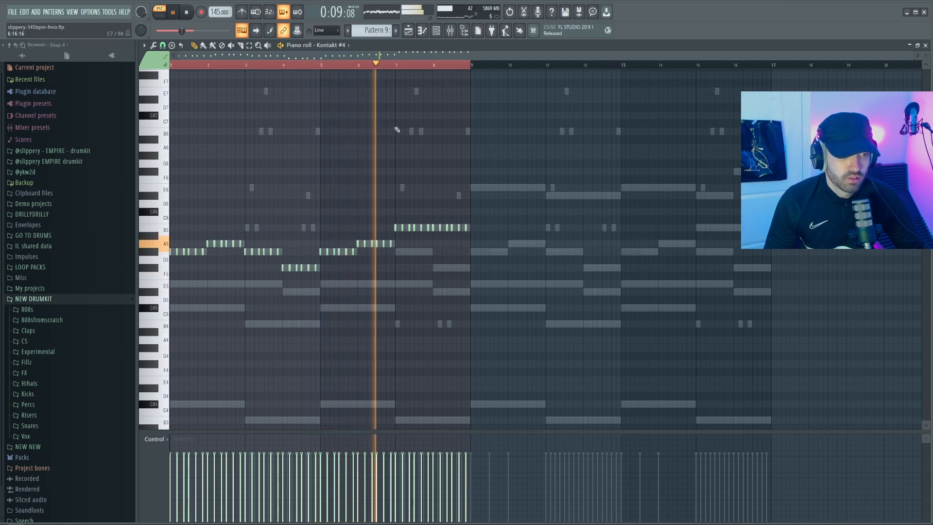
scroll(348, 189, up, 2)
scroll(355, 182, down, 2)
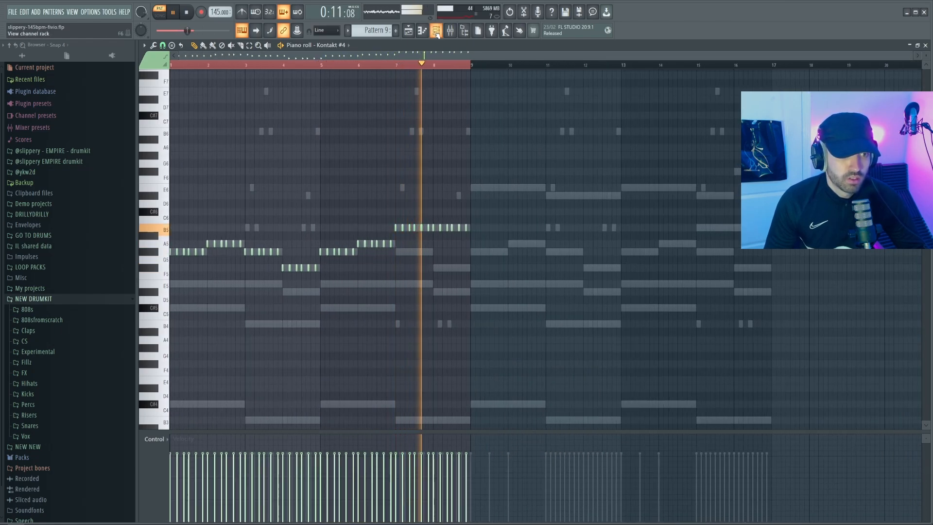
Step: Duplicate the eight-bar Kontakt #4 rhythm into bars 9 to 16 and audition the sliced Track 18 phrase
key(ctrl+b)
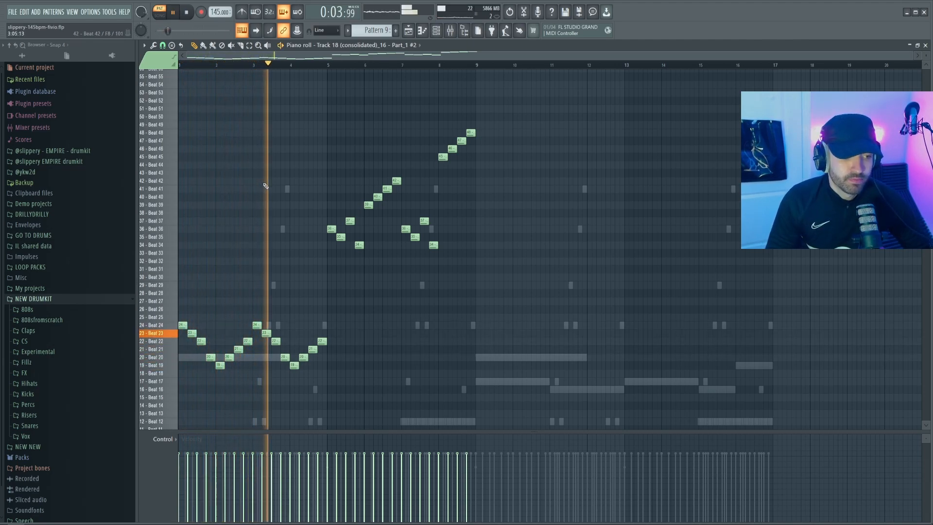
scroll(279, 186, down, 1)
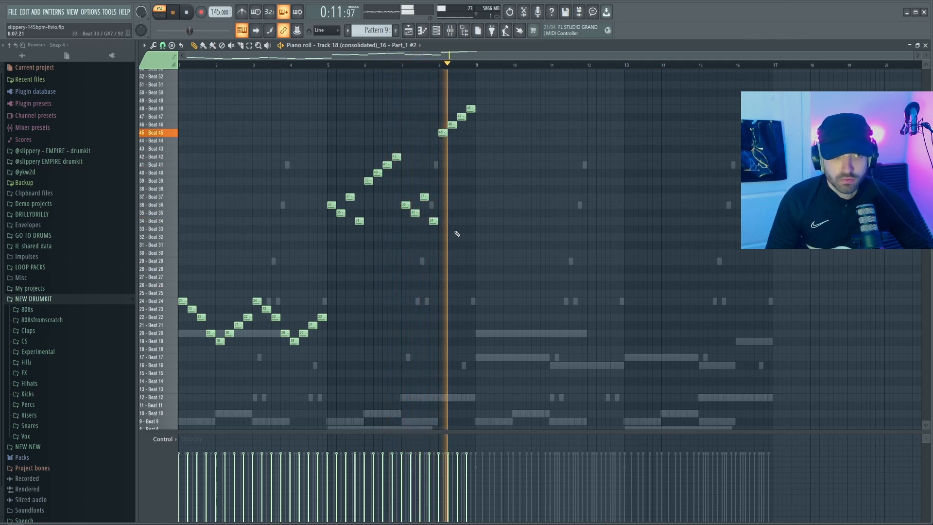
key(space)
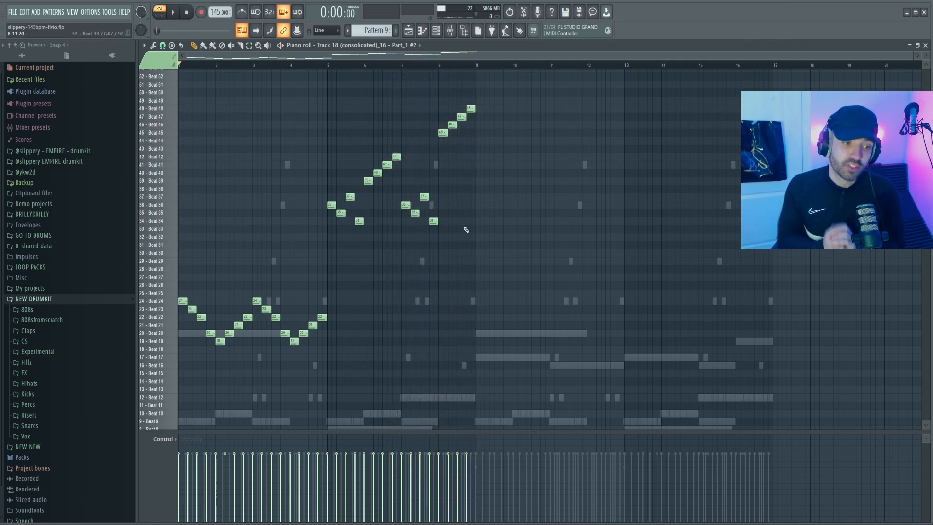
Step: Duplicate the two [GHOSTY] BEST GS IN THE LAND clips on Track 6 to bars 9 and 13
drag(345, 205, 250, 217)
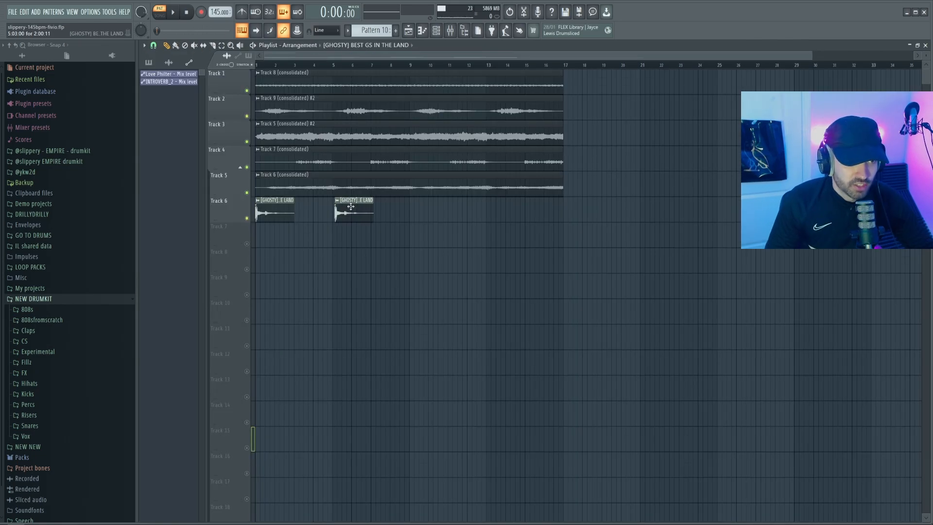
scroll(336, 207, up, 5)
scroll(336, 208, down, 5)
scroll(337, 208, down, 1)
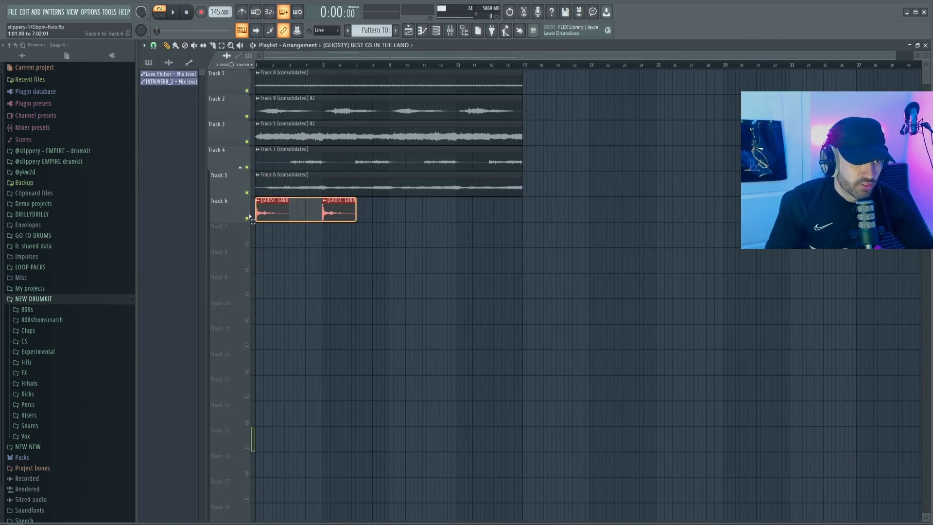
drag(417, 215, 409, 214)
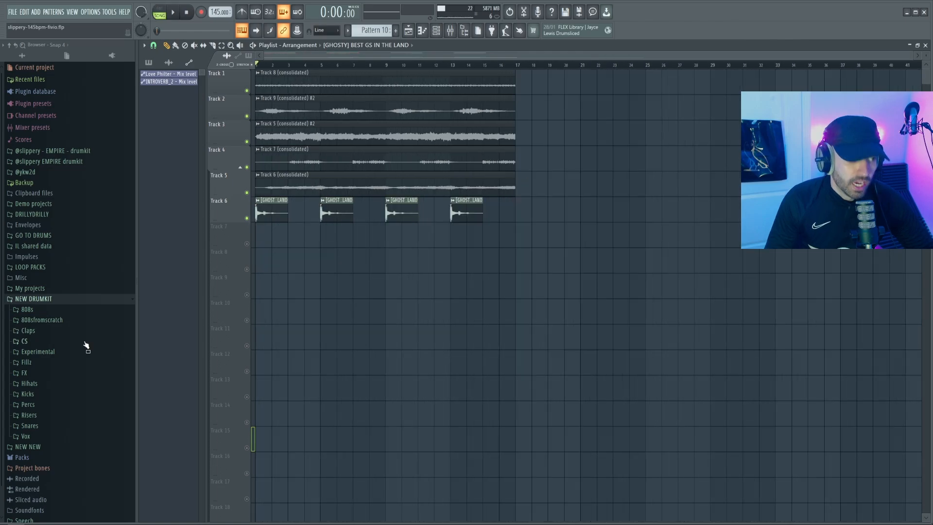
Step: Place the hazards 5 FX sample from the drumkit's FX folder on Track 7 at bars 3, 7, 11 and 15
click(24, 372)
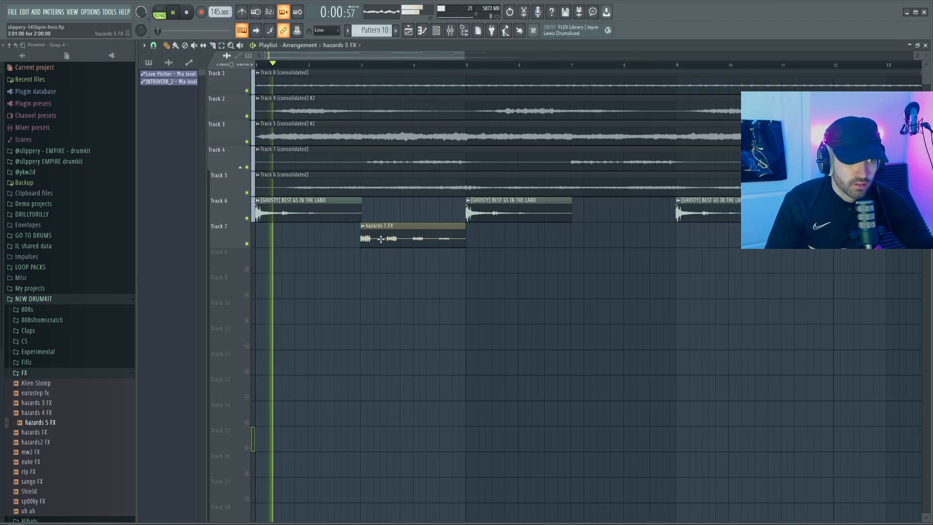
click(590, 237)
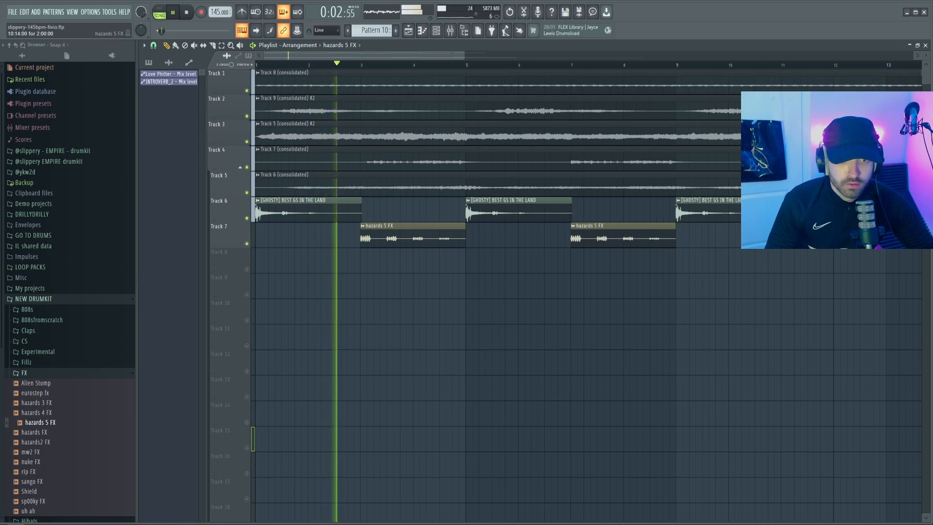
click(800, 237)
scroll(749, 248, down, 1)
scroll(663, 239, down, 1)
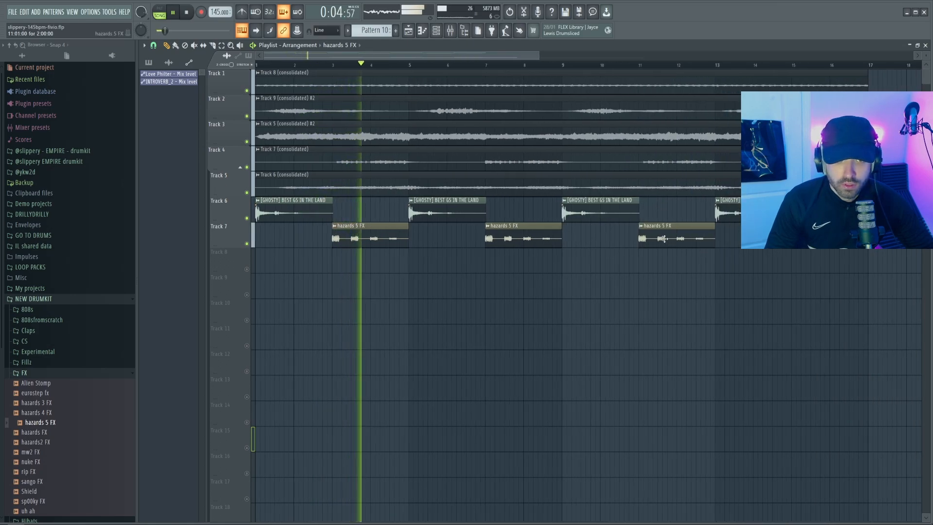
scroll(537, 312, down, 1)
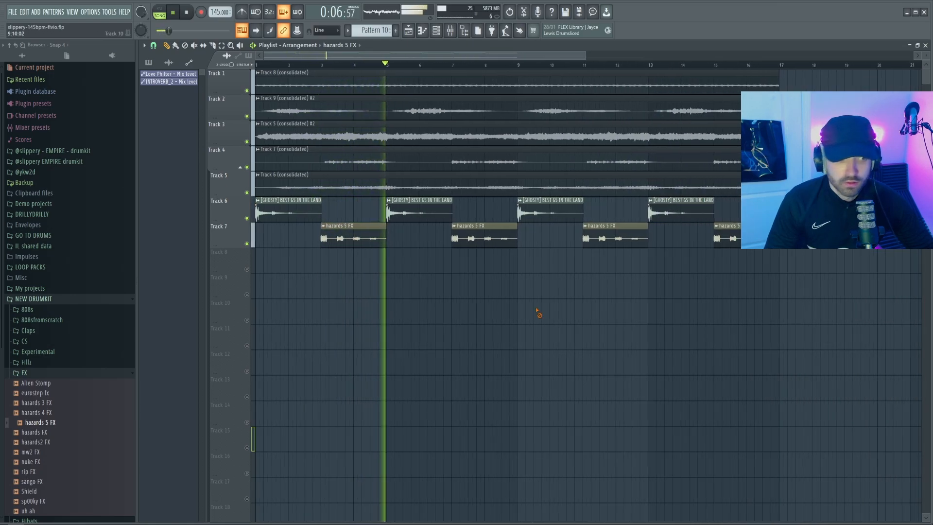
scroll(408, 288, down, 1)
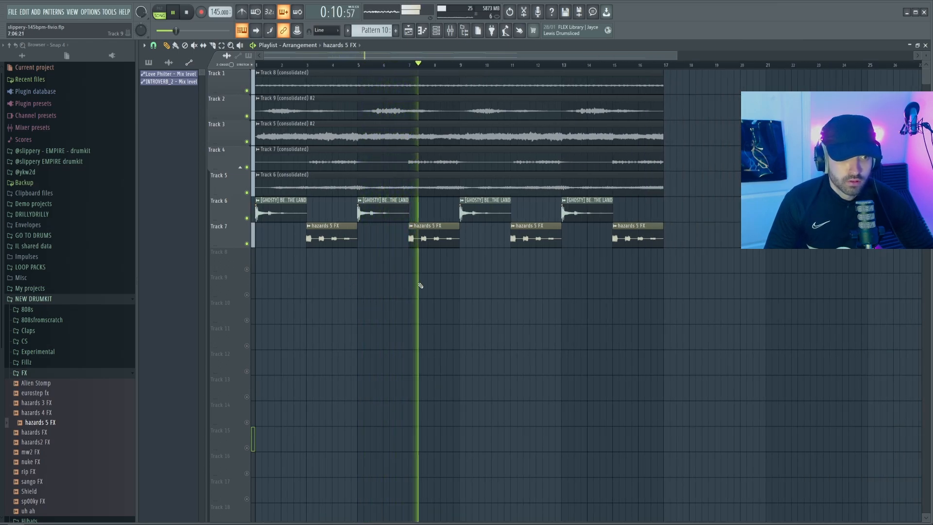
scroll(403, 273, down, 1)
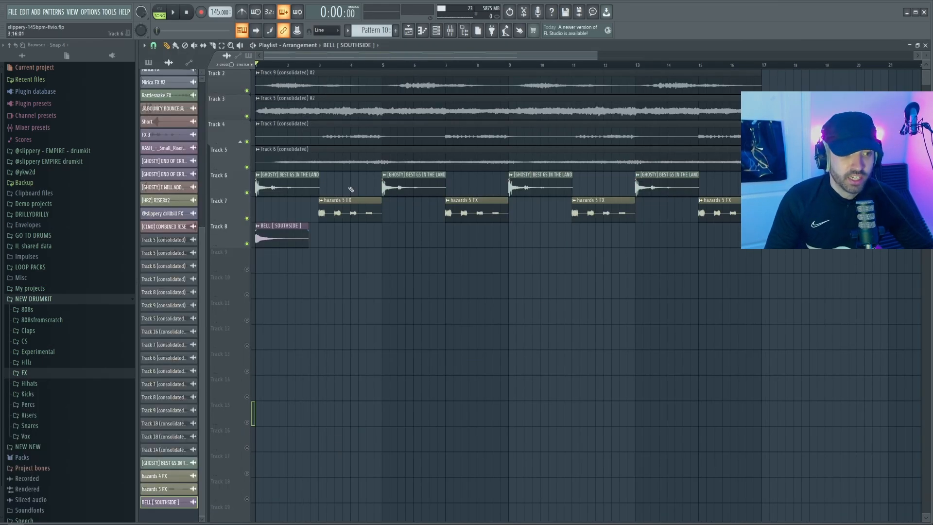
Step: Copy the BELL [ SOUTHSIDE ] clip on Track 8 to bar 9
key(space)
drag(463, 242, 490, 235)
scroll(399, 239, up, 3)
scroll(391, 239, down, 3)
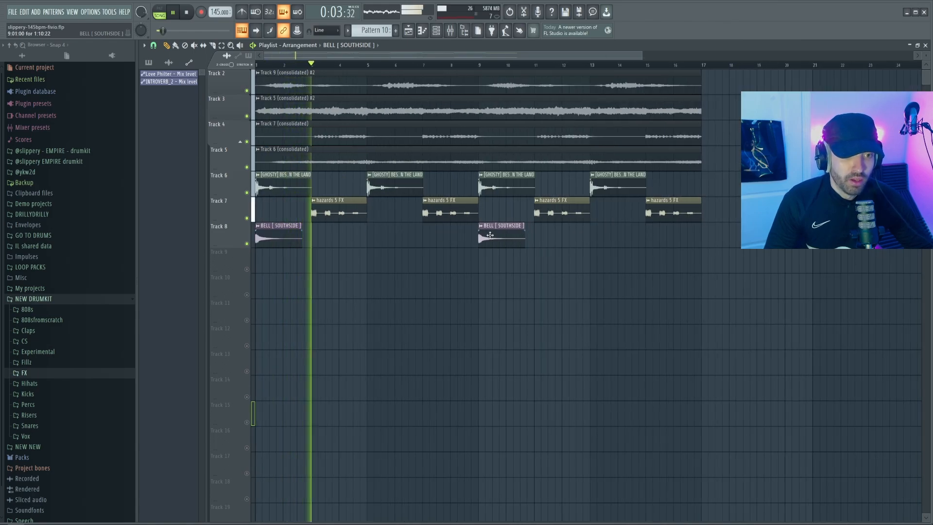
scroll(412, 299, down, 3)
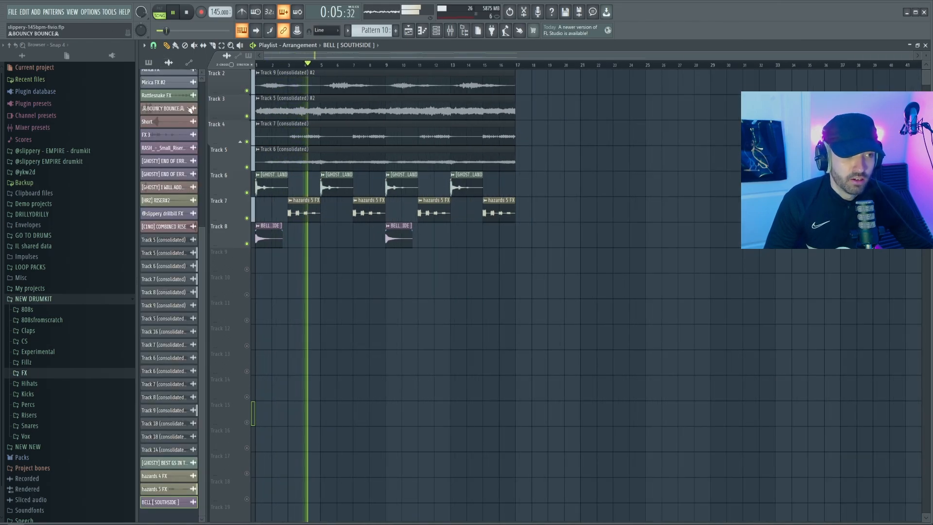
click(189, 63)
scroll(357, 287, up, 2)
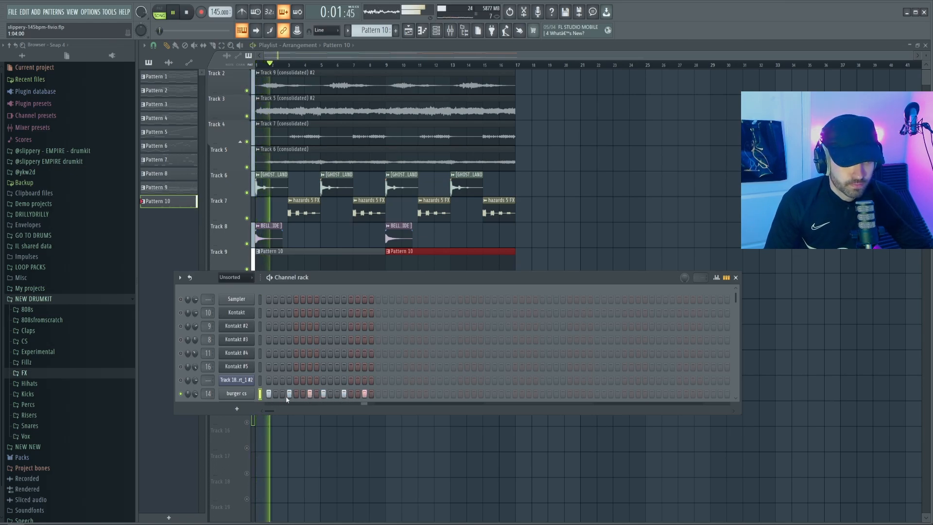
Step: Repeat the burger cs rhythm until it fills bars 1 to 8 of Pattern 10
right_click(250, 391)
click(275, 393)
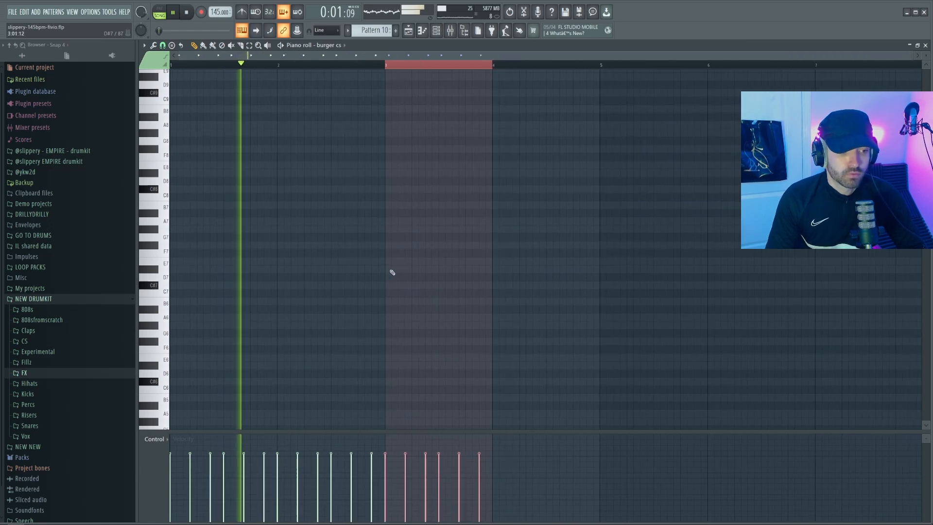
key(ctrl+b)
key(ctrl+b)
key(ctrl+b)
scroll(537, 258, down, 12)
key(ctrl+b)
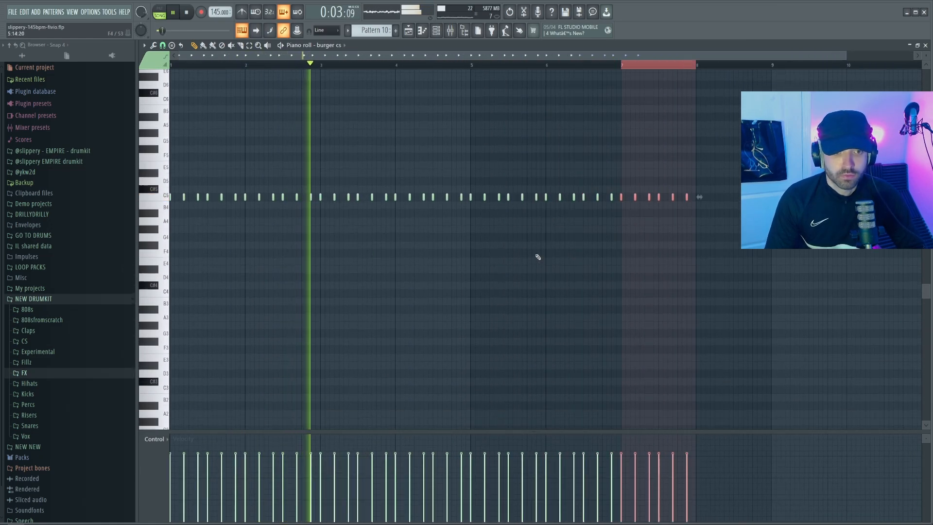
key(ctrl+b)
key(ctrl+a)
scroll(456, 155, up, 2)
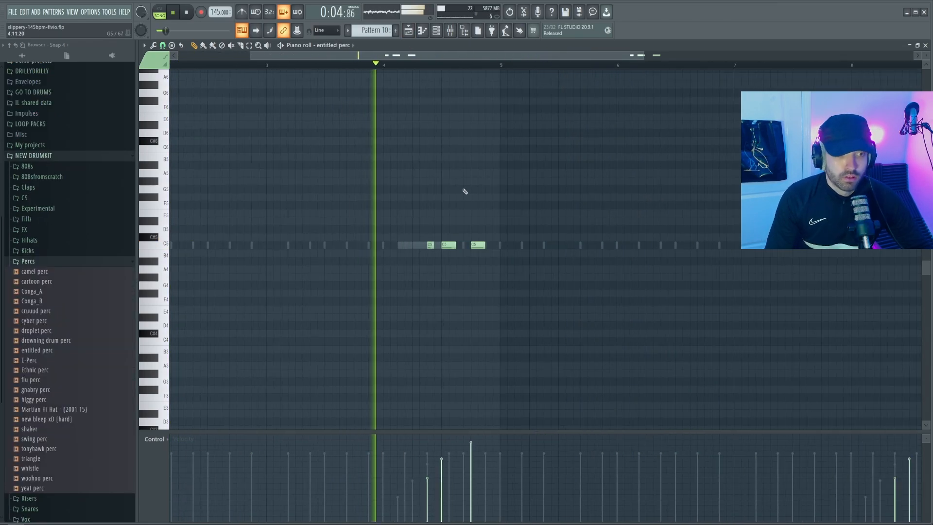
Step: Continue the gnabry perc hits on every eighth step through the pattern and add one swing perc hit early in bar 8
scroll(503, 219, down, 2)
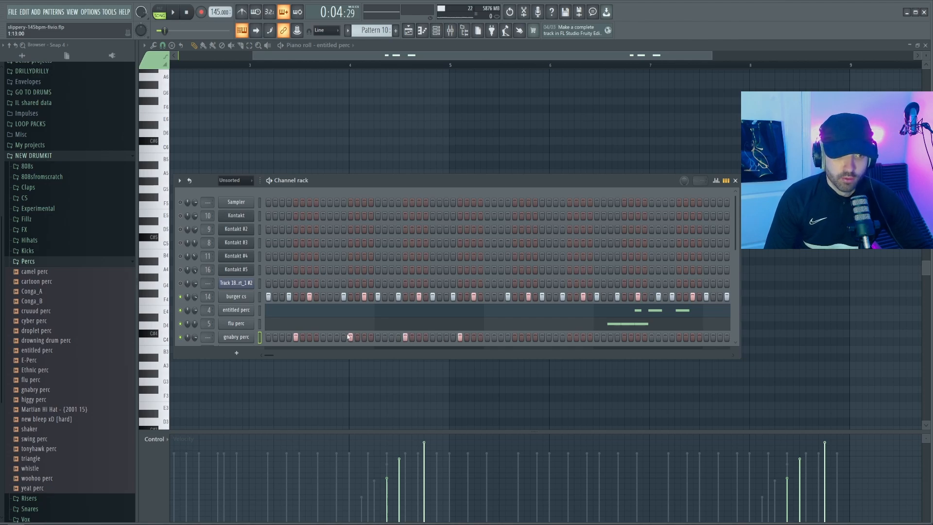
right_click(249, 339)
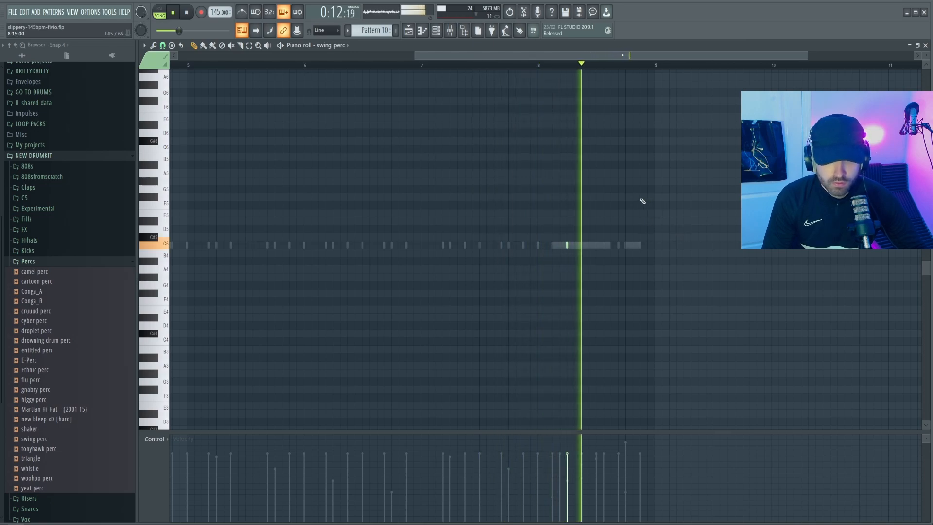
scroll(644, 202, down, 2)
scroll(644, 201, down, 2)
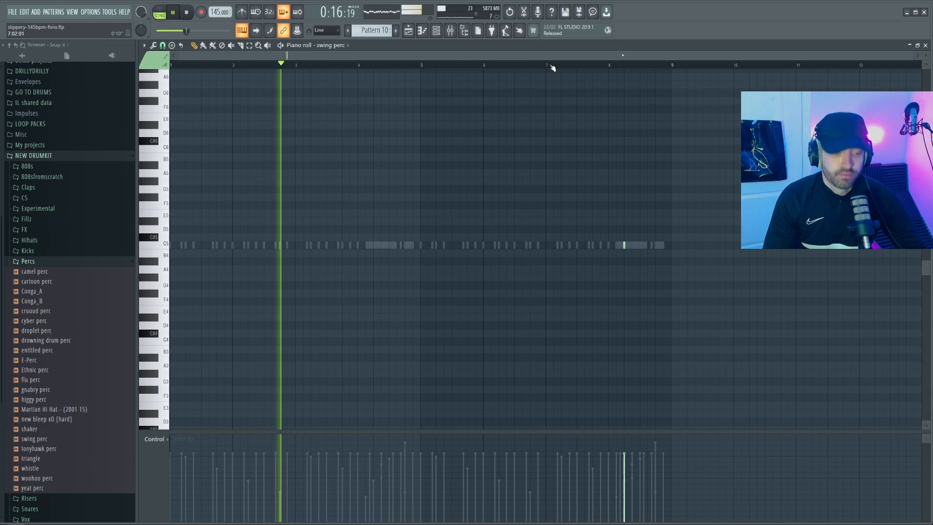
Step: Program the rackson snare pattern and layer the 6th clap on its hits near the end of bars 2 and 4
key(F6)
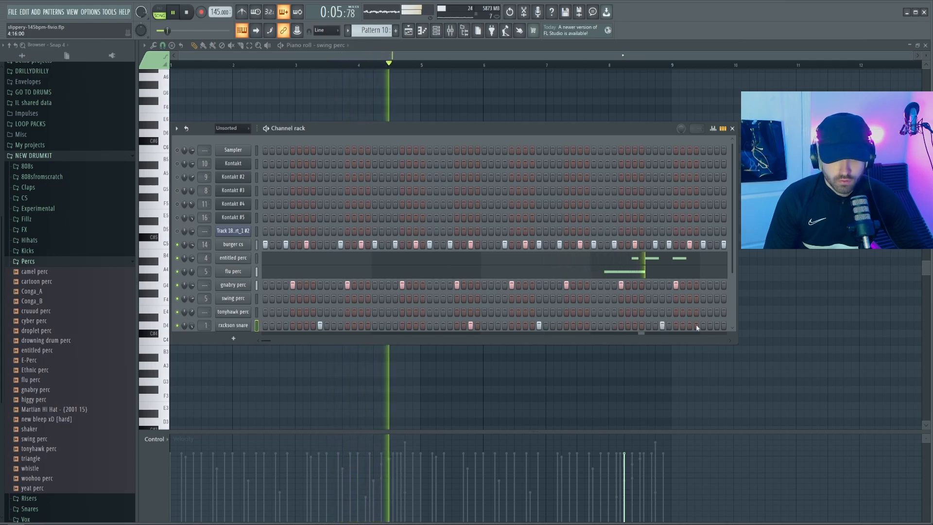
drag(372, 343, 379, 357)
key(space)
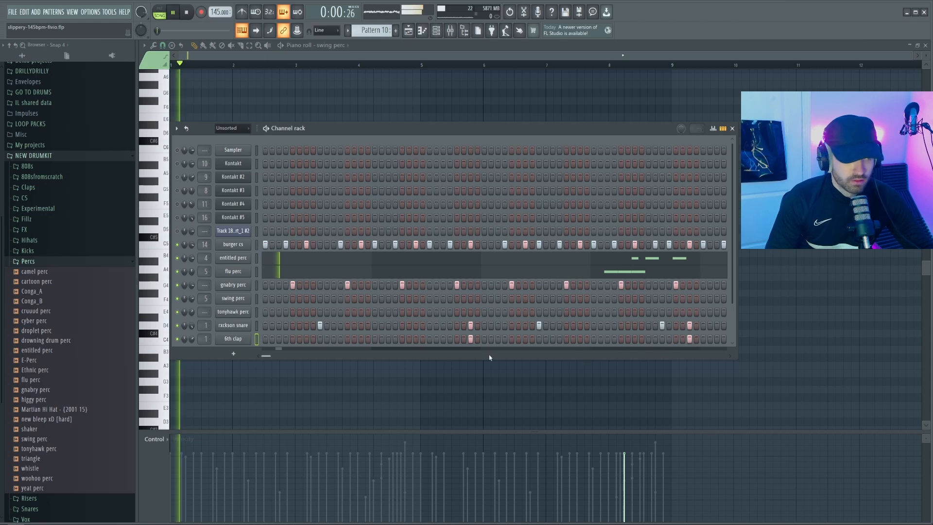
Step: Duplicate the 6th clap hits from bars 1 to 4 into bars 5 to 8
right_click(244, 339)
click(260, 337)
key(ctrl+a)
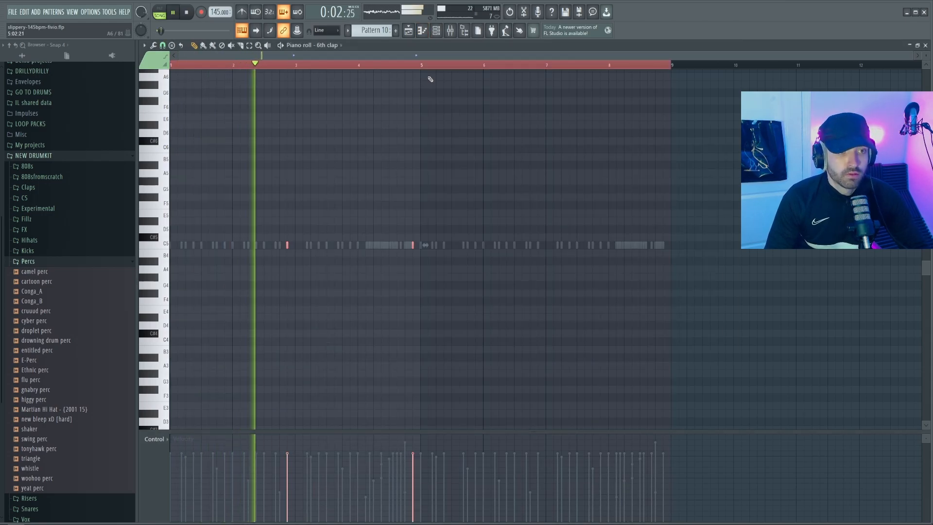
right_click(425, 67)
key(ctrl+b)
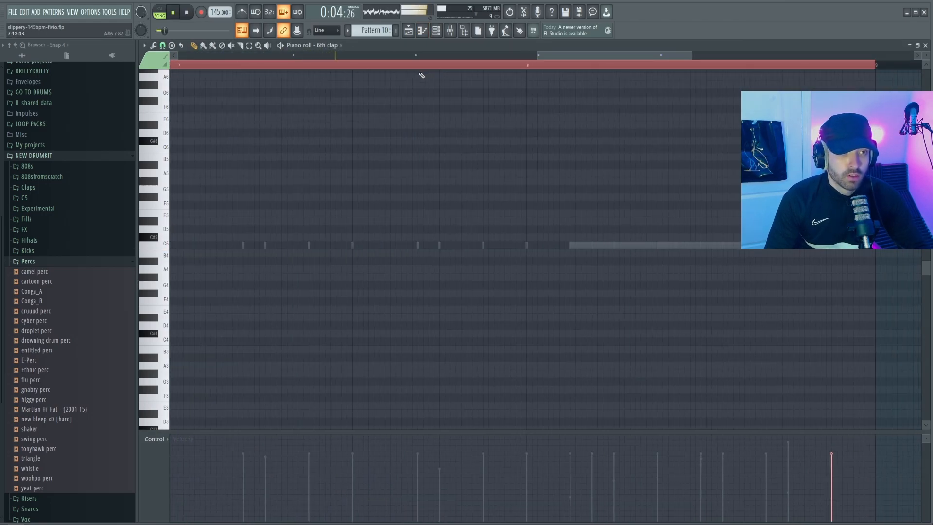
key(ctrl+d)
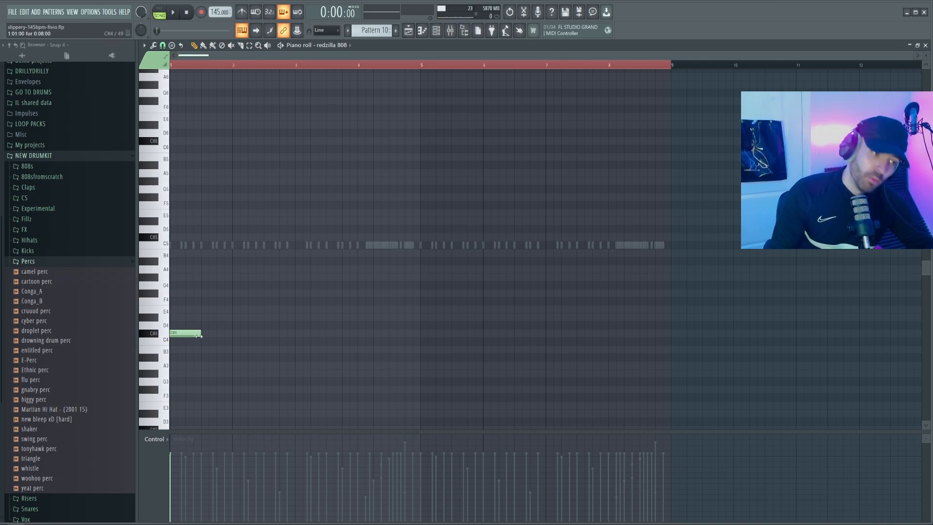
Step: Place half-bar redzilla 808 notes: C#4 at bar 1 and B3 at bars 3 and 4
drag(228, 333, 201, 333)
key(space)
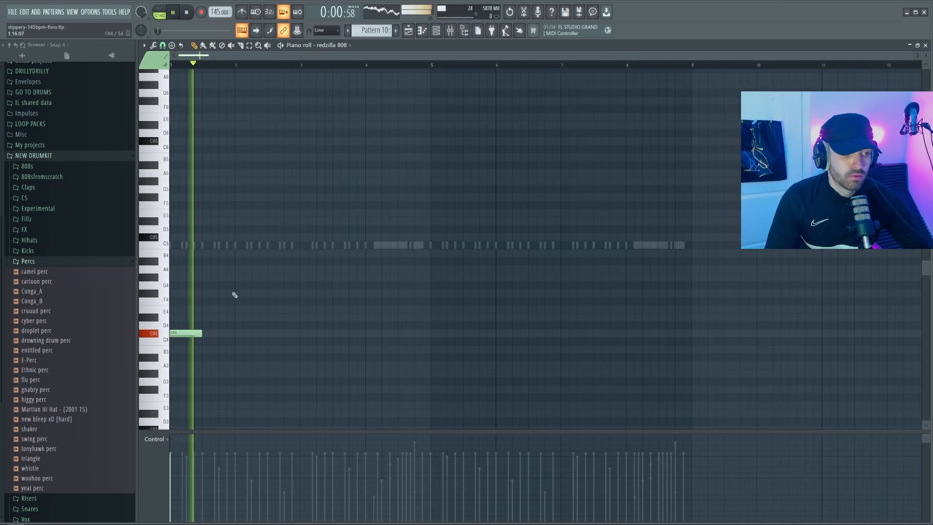
click(297, 350)
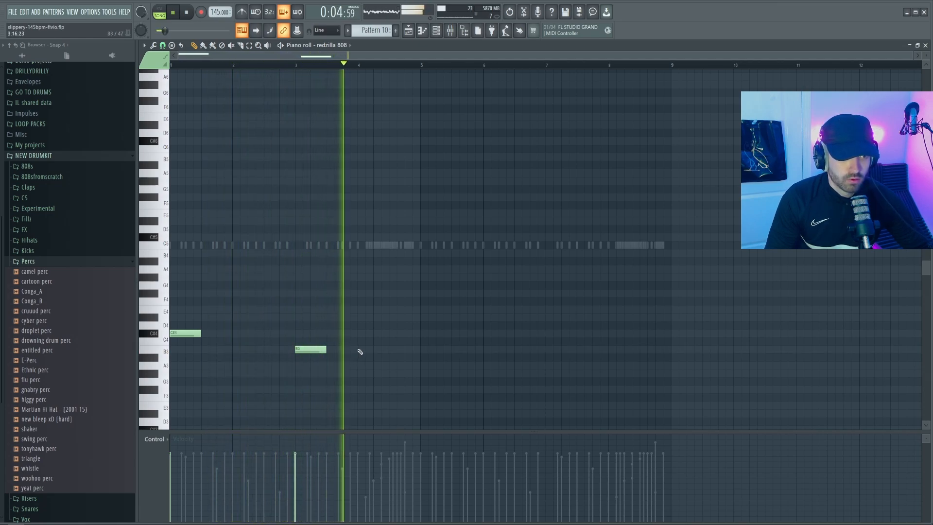
click(360, 351)
Step: Duplicate the three redzilla 808 notes from bars 1 to 4 into bars 5 to 8
key(ctrl+a)
mouse_move(193, 332)
shift+mouse_down()
mouse_move(467, 324)
mouse_move(444, 332)
shift+mouse_up()
scroll(428, 332, up, 3)
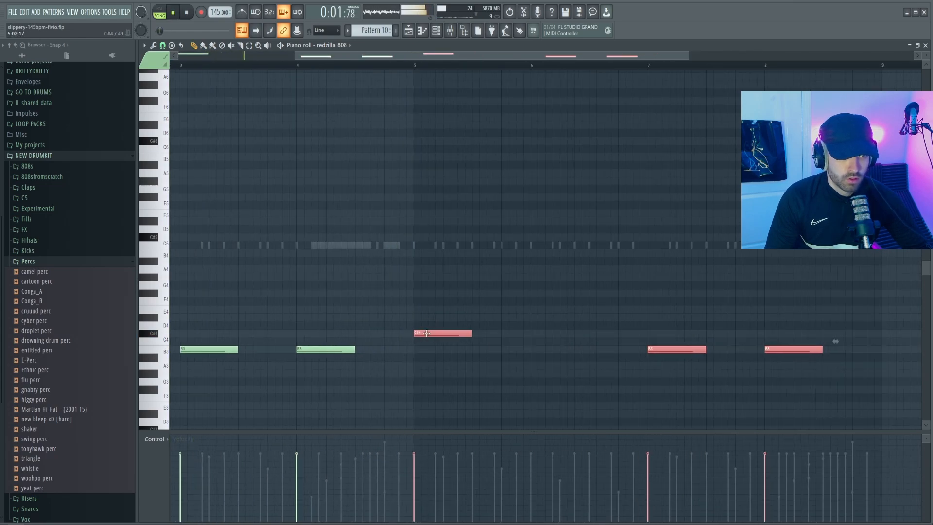
scroll(428, 324, down, 3)
right_click(433, 306)
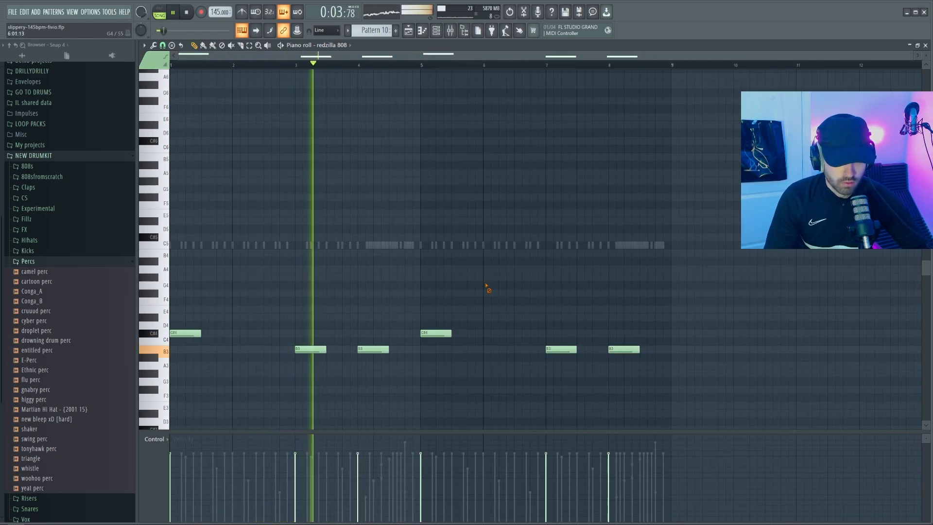
Step: Try raising all redzilla 808 notes by one octave
key(ctrl+a)
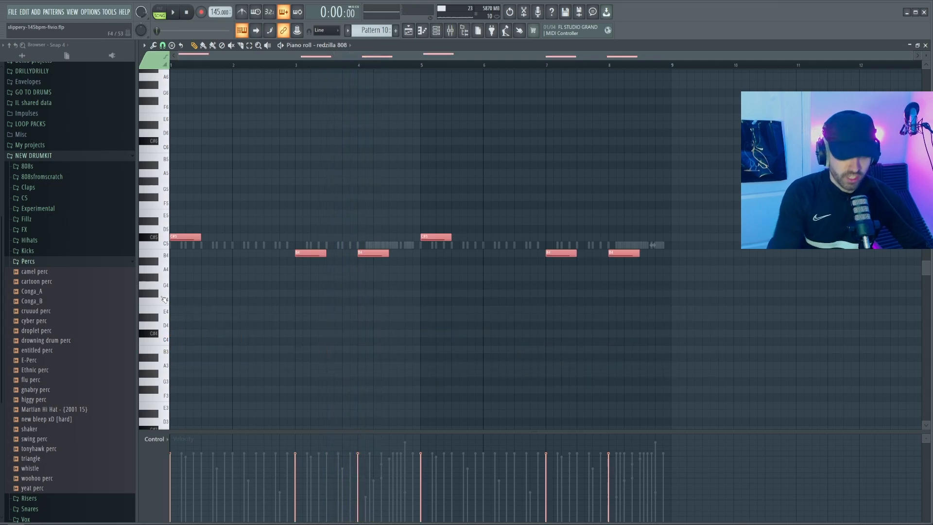
right_click(319, 203)
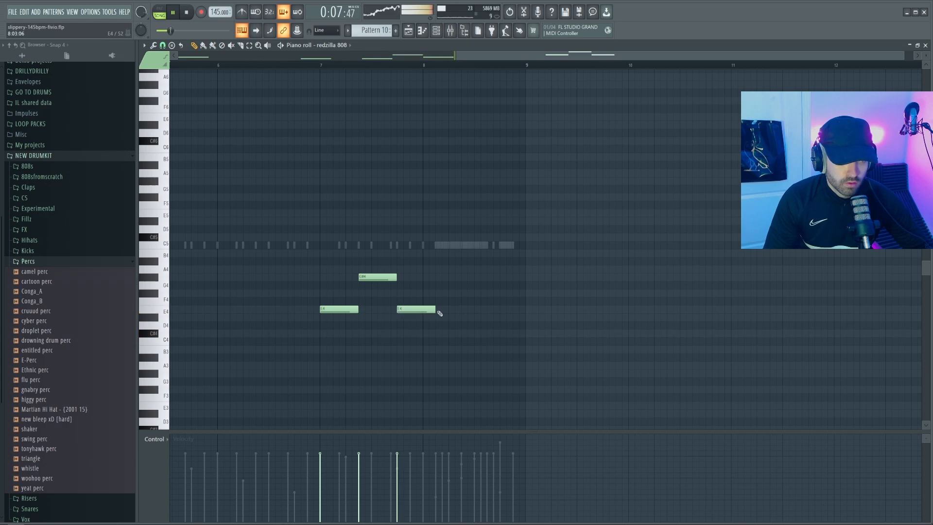
Step: Shorten the last E4 note of the 808 line in bar 7 to two steps and add a two-step D#4 note straight after it
drag(440, 314, 410, 313)
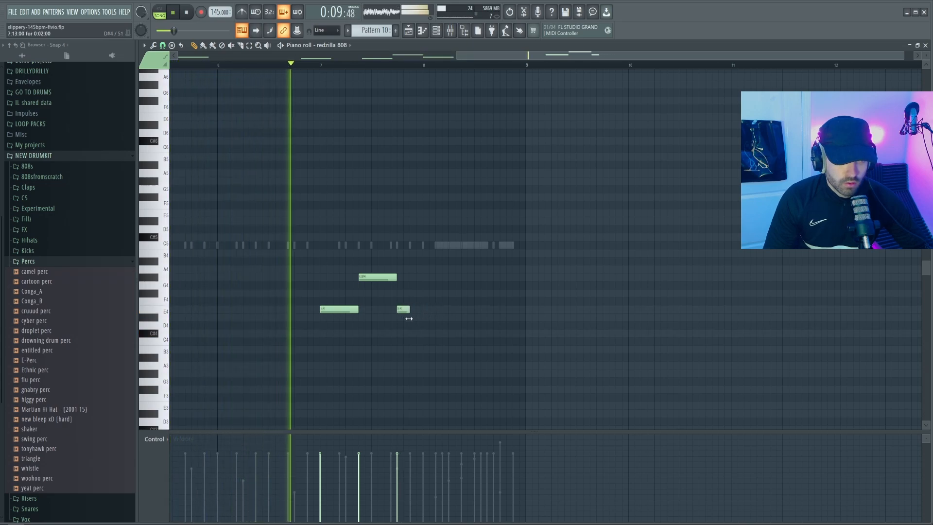
click(414, 318)
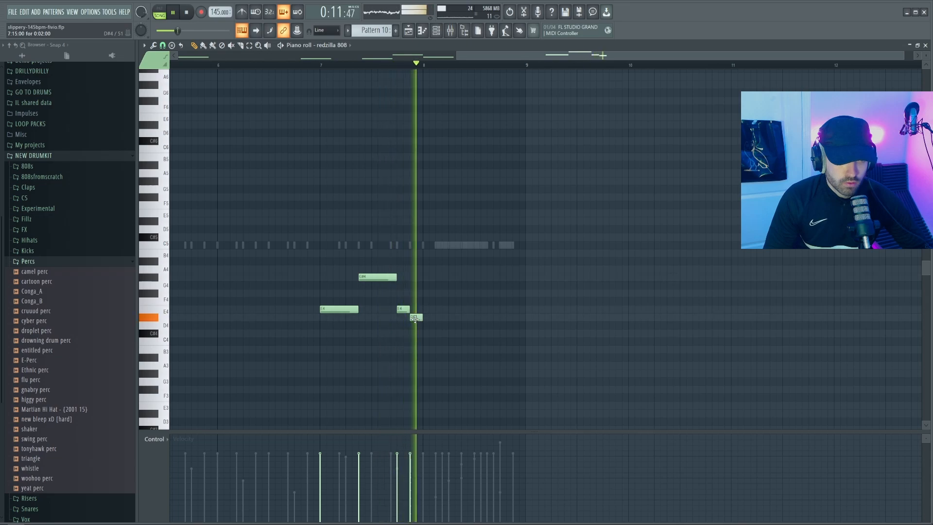
right_click(415, 317)
key(space)
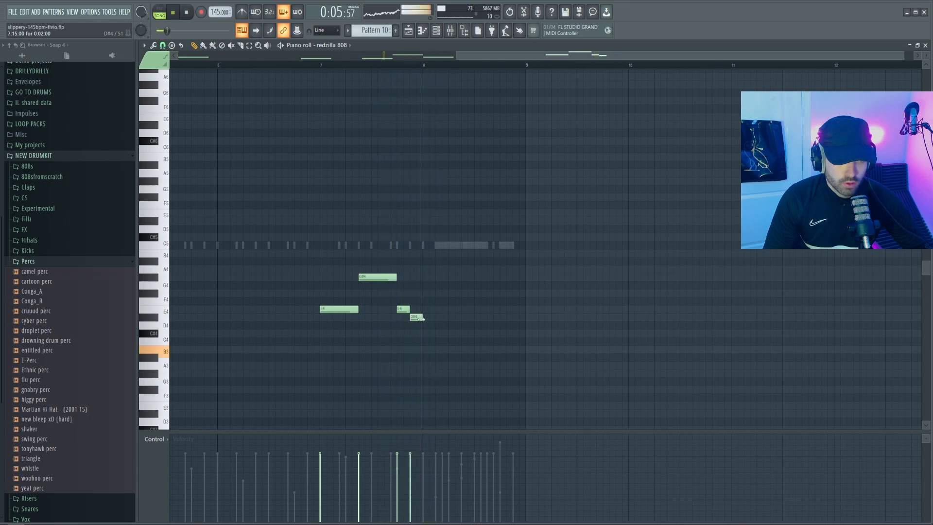
Step: Lengthen the last D#4 note of the 808 line to ten steps and add an eight-step B3 note finishing bar 8
click(476, 349)
key(space)
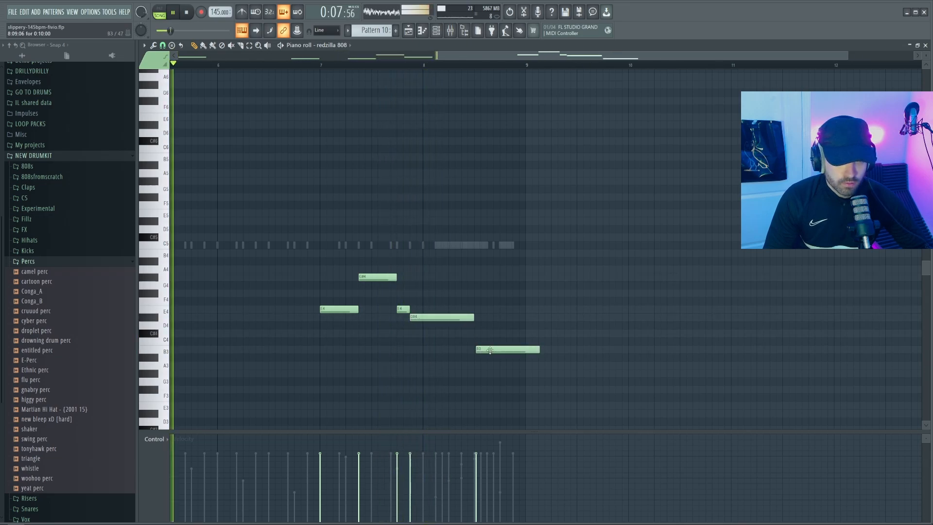
drag(526, 352, 524, 351)
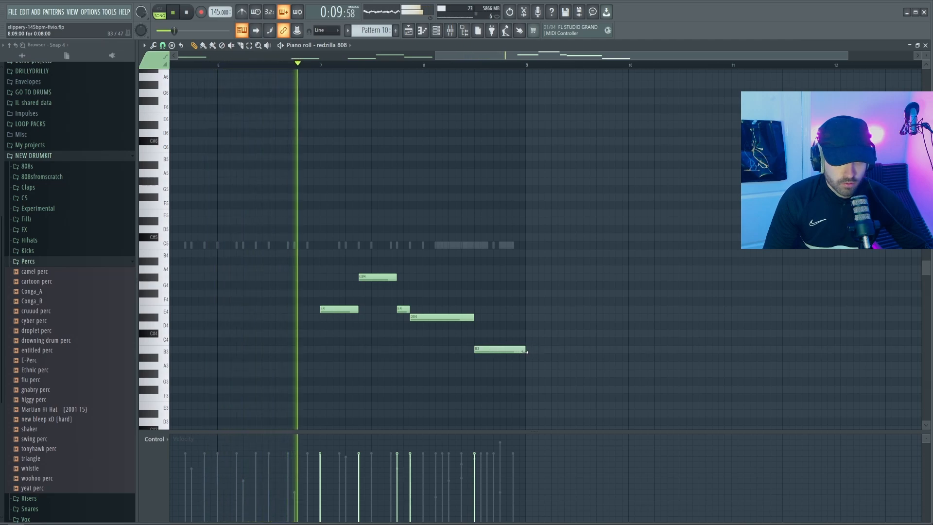
scroll(523, 345, down, 2)
scroll(600, 267, up, 2)
scroll(603, 266, down, 1)
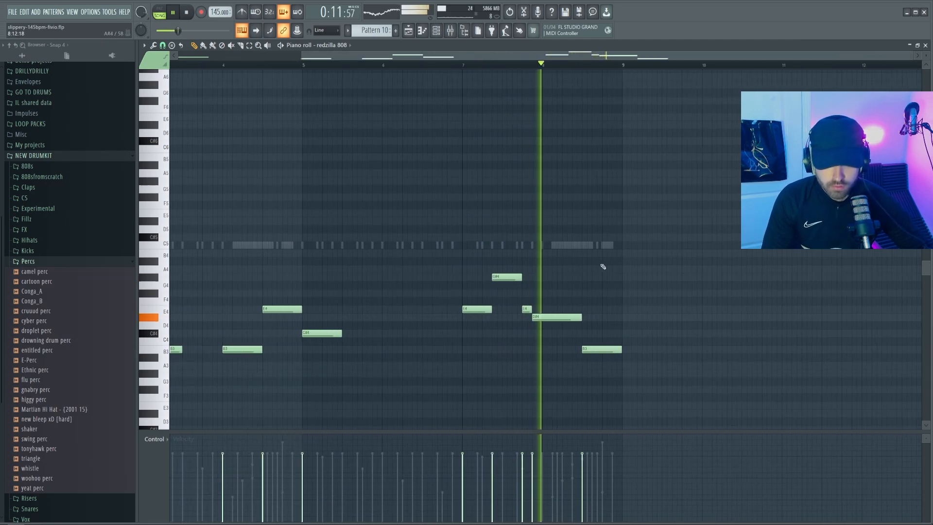
scroll(602, 266, down, 2)
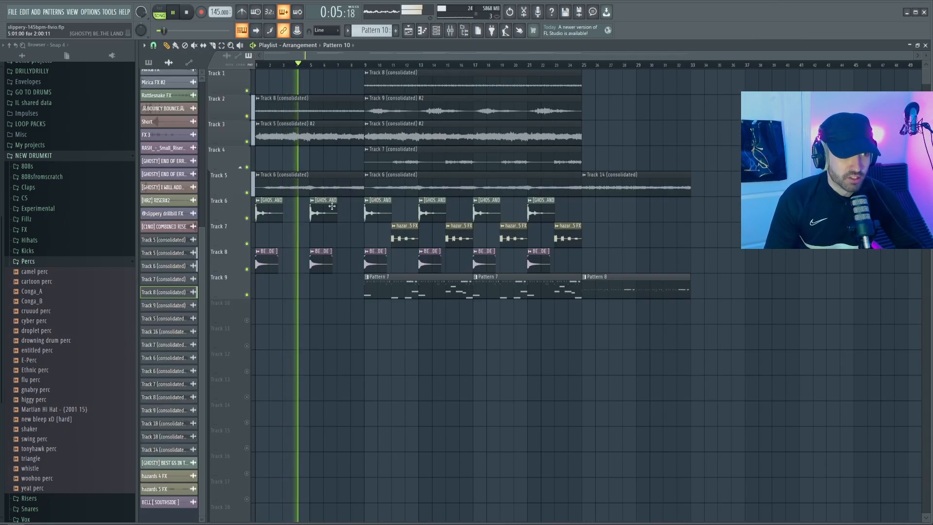
Step: Try the intro without the Track 6 (consolidated) clip on Track 5, restarting playback from the beginning
scroll(278, 183, up, 2)
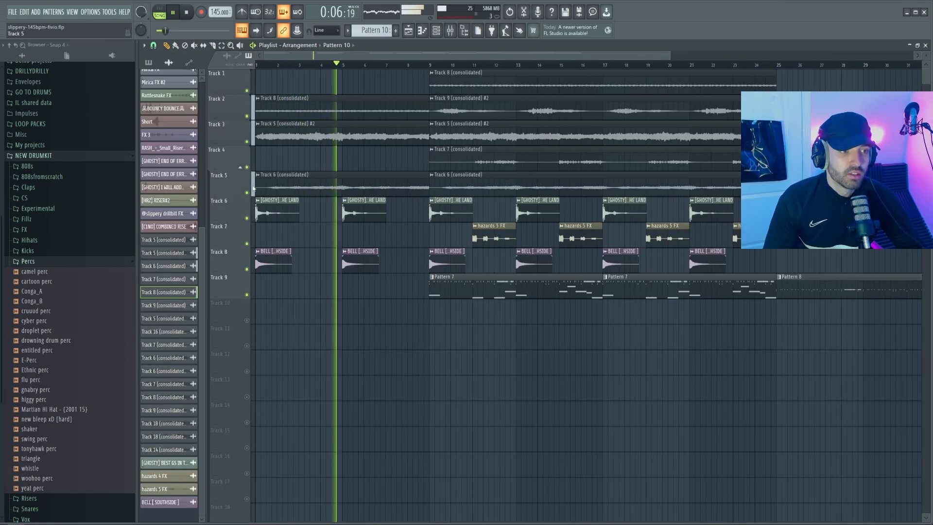
key(space)
right_click(286, 183)
key(space)
key(ctrl+z)
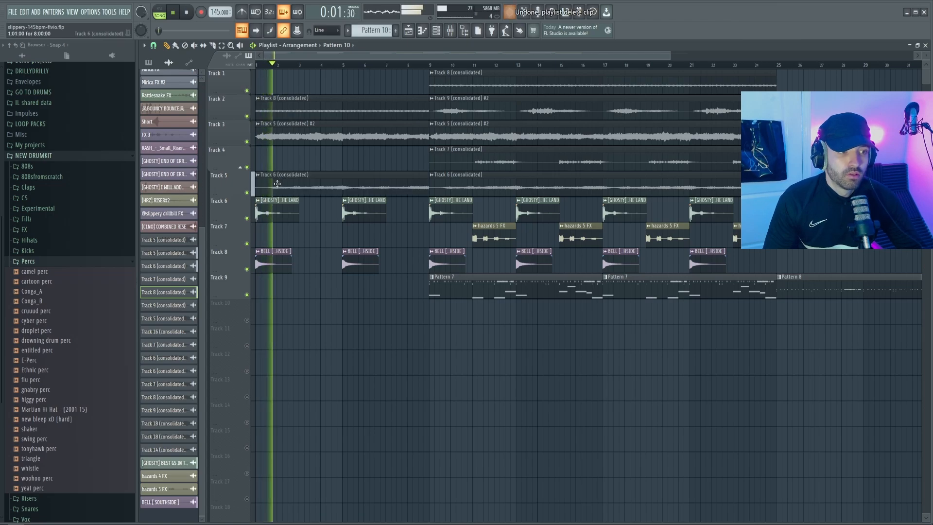
Step: Delete the [GHOSTY] and BELL [SOUTHSIDE] clips at bar 1 on Tracks 6 and 8, and replay the intro
right_click(271, 212)
right_click(267, 262)
key(space)
key(space)
Step: With the bar 1 FX hits gone, try removing the intro's Track 6 (consolidated) clip from Track 5 again
right_click(290, 189)
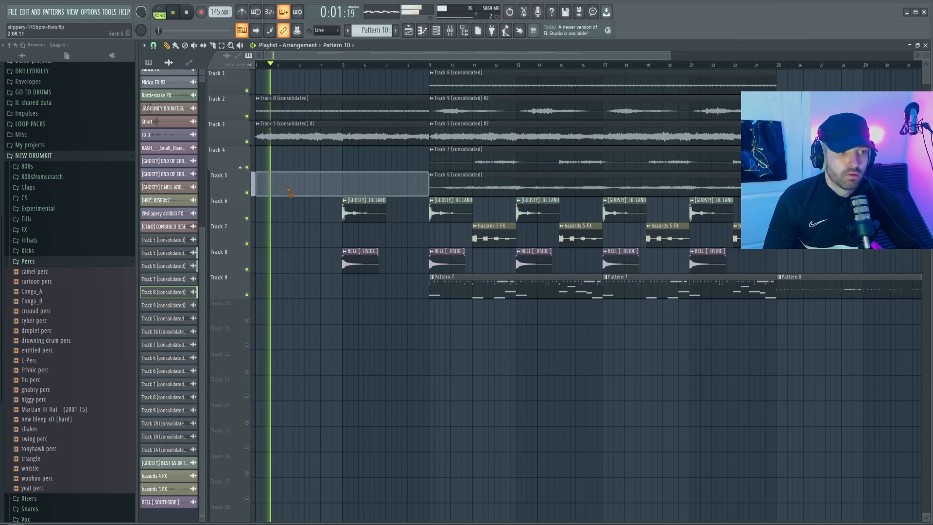
key(space)
key(space)
key(ctrl+z)
Step: Try the intro without the Track 5 (consolidated) #2 clip on Track 3, restarting playback from the beginning
right_click(289, 139)
key(space)
key(space)
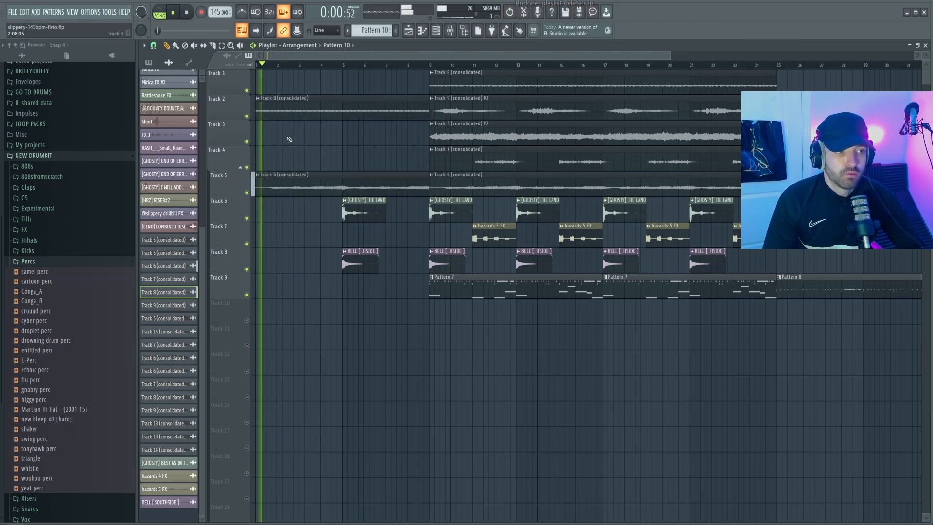
key(ctrl+z)
Step: Inspect the channel settings of the intro's Track 5 (consolidated) #2 clip, close them and select the Track 8 (consolidated) clip on Track 2
double_click(289, 139)
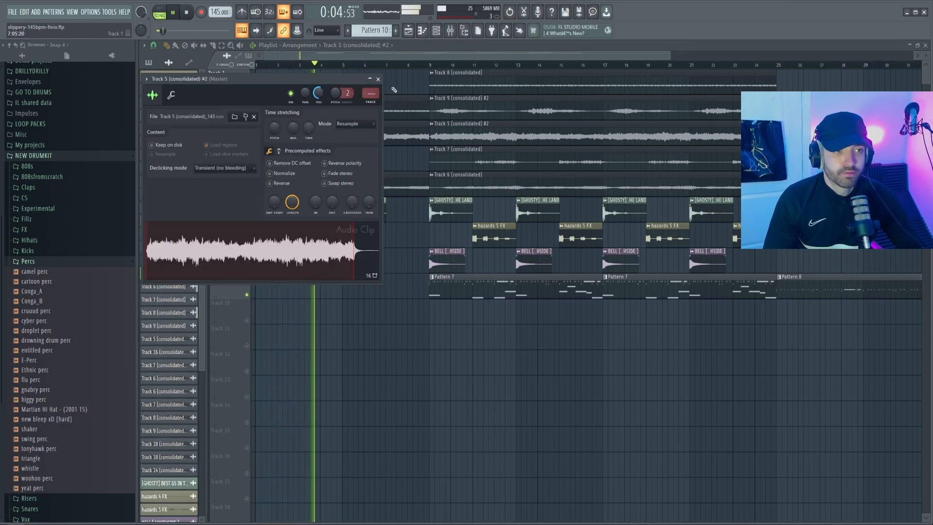
click(378, 80)
click(391, 105)
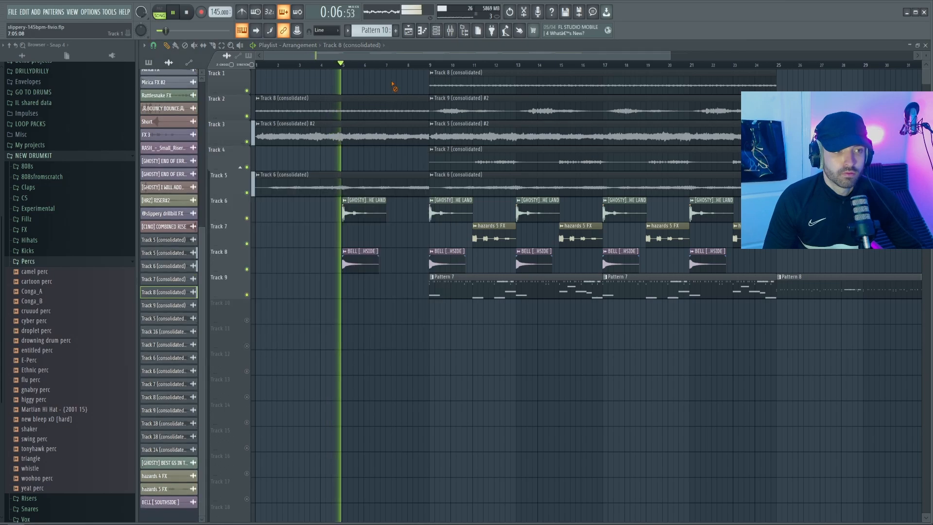
Step: Play the arrangement from the intro through to the Pattern 8 section to review it, and stop playback
scroll(386, 271, down, 1)
scroll(374, 236, down, 1)
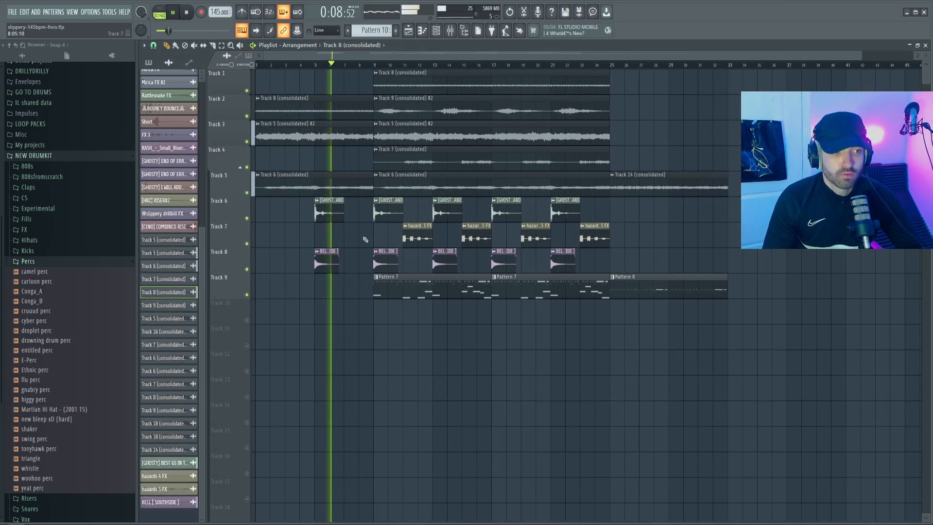
scroll(345, 241, down, 2)
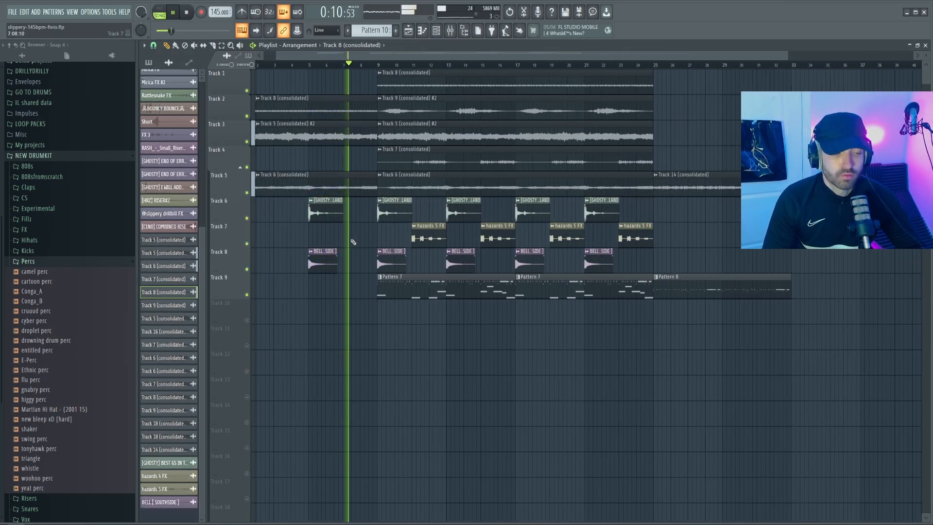
scroll(352, 246, up, 3)
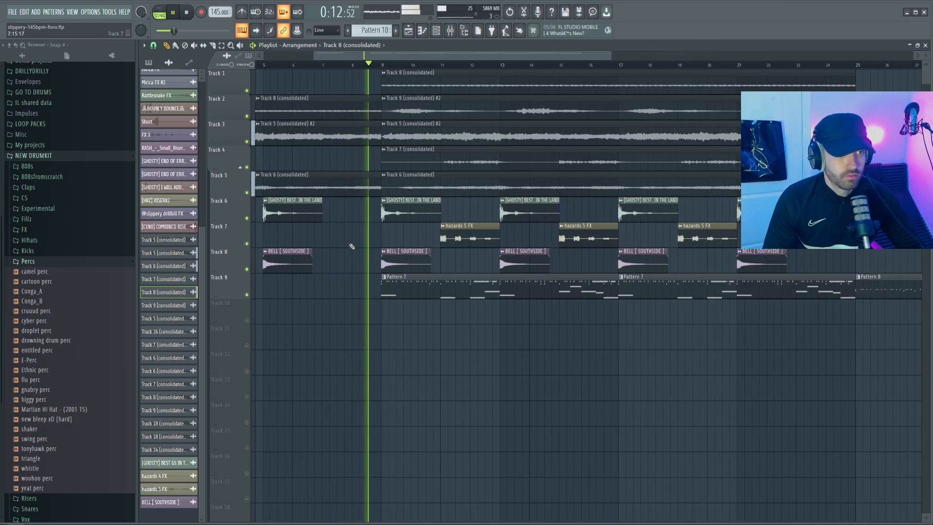
scroll(468, 362, down, 1)
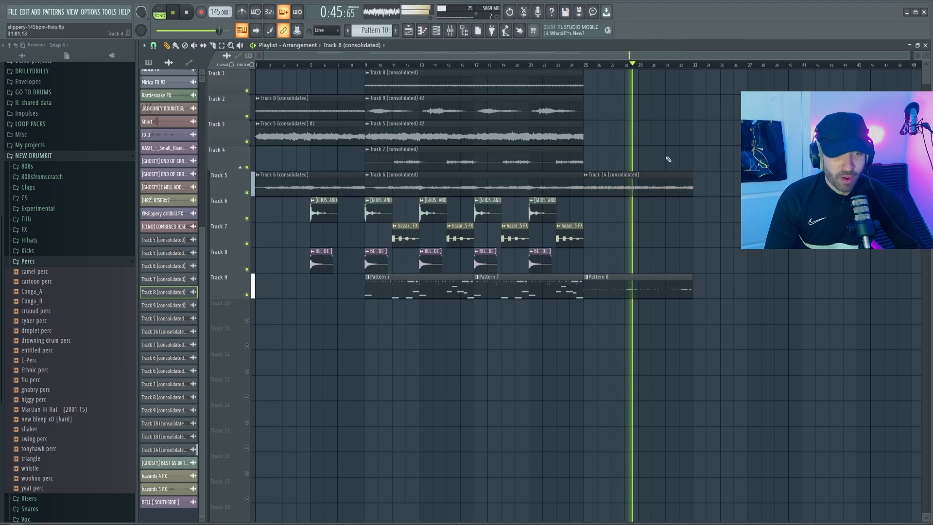
scroll(724, 228, up, 2)
key(space)
scroll(698, 234, down, 2)
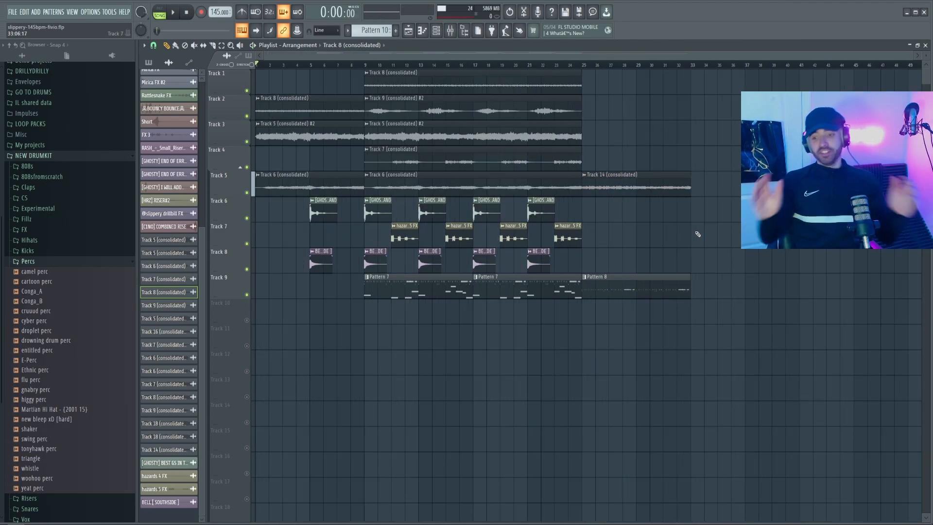